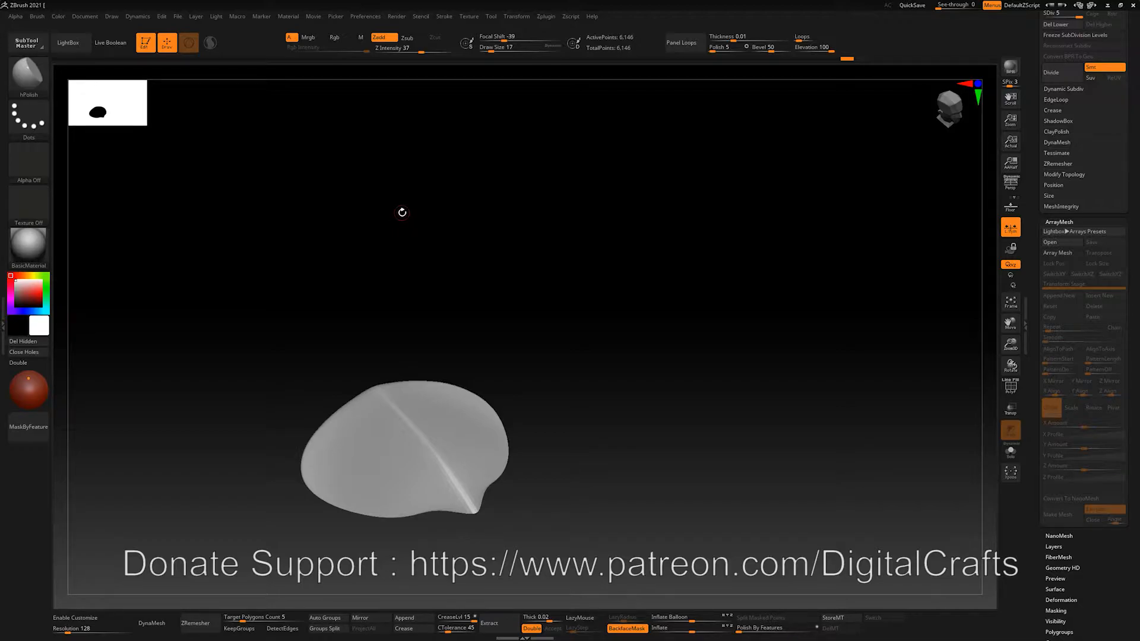
Expand the ArrayMesh section in the Tool palette and switch on Array Mesh for the scale
left_click_drag(414, 214, 374, 206)
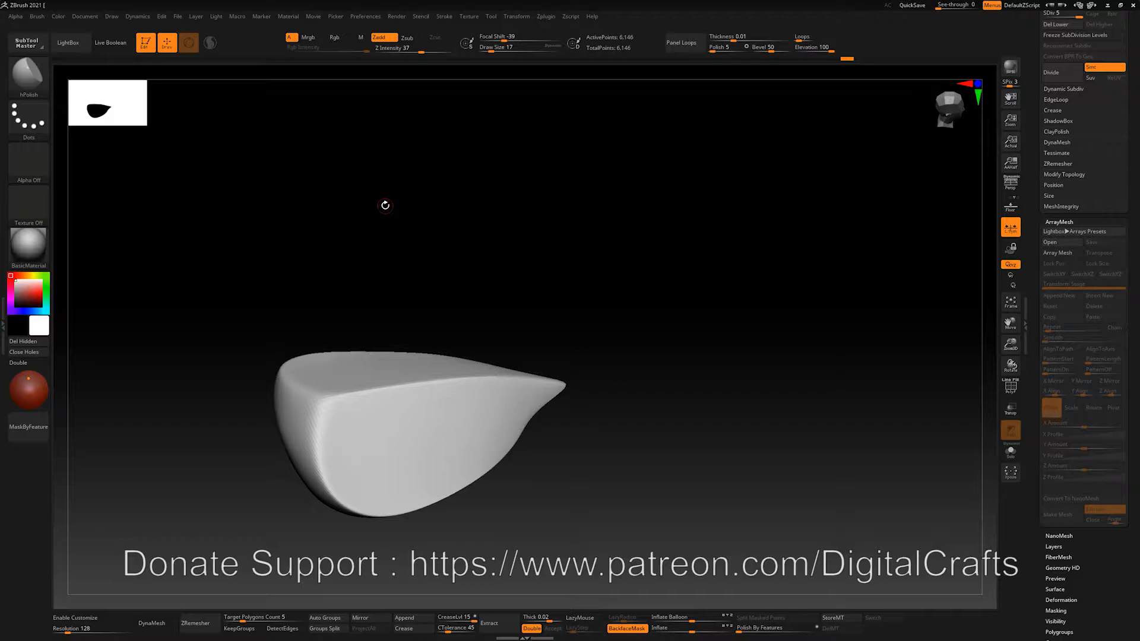
left_click_drag(465, 250, 440, 238)
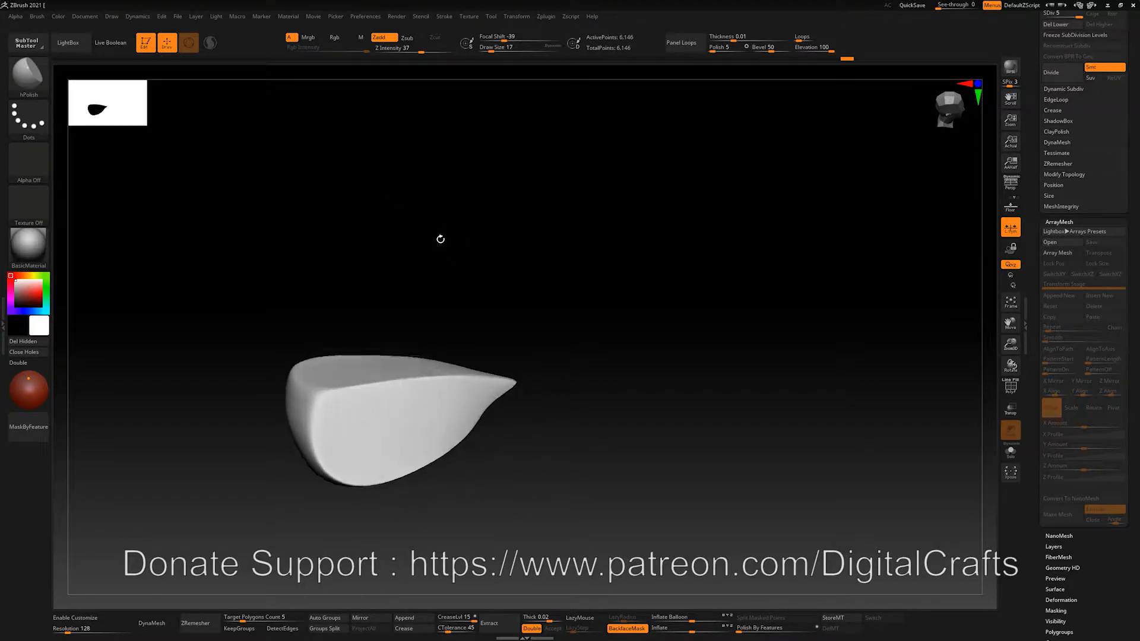
left_click(1065, 223)
left_click_drag(1133, 250, 1133, 391)
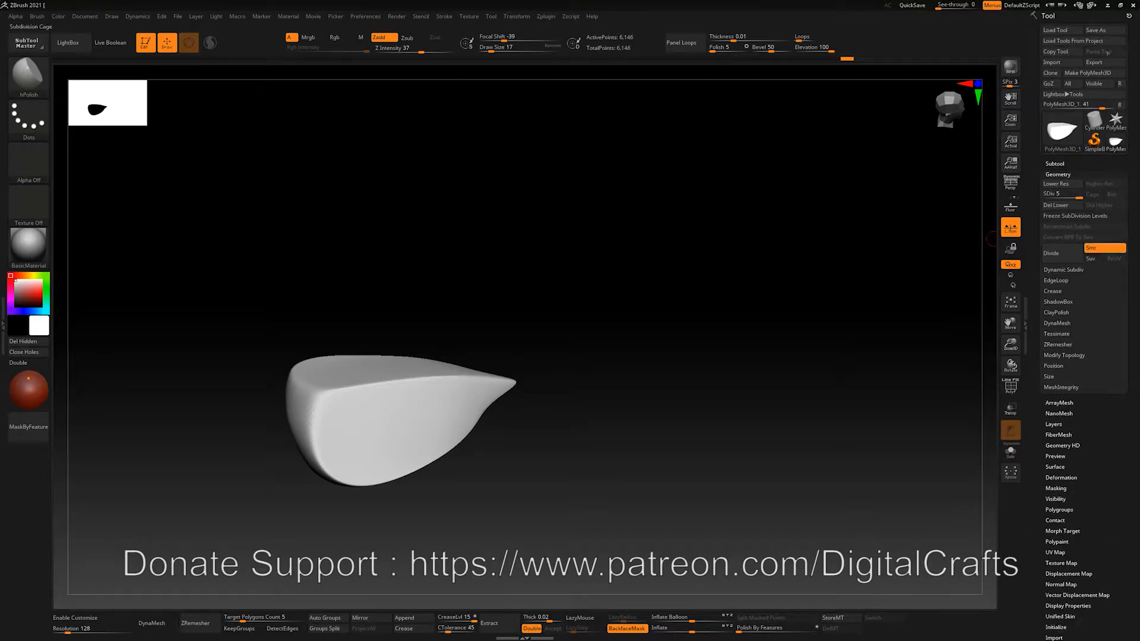
left_click(1059, 403)
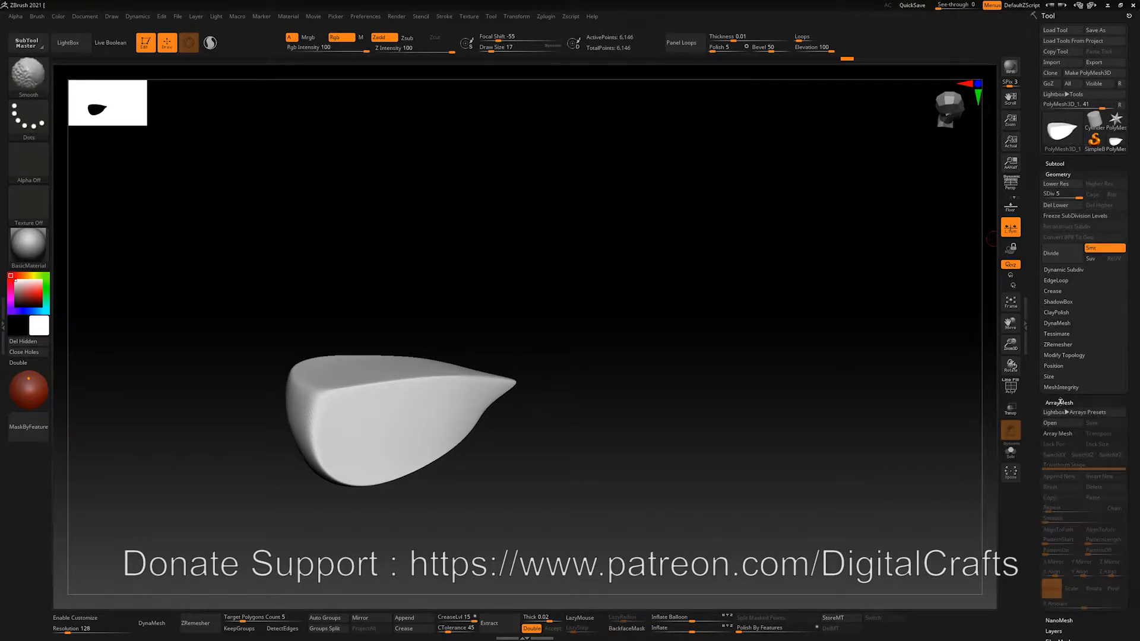
left_click(1052, 434)
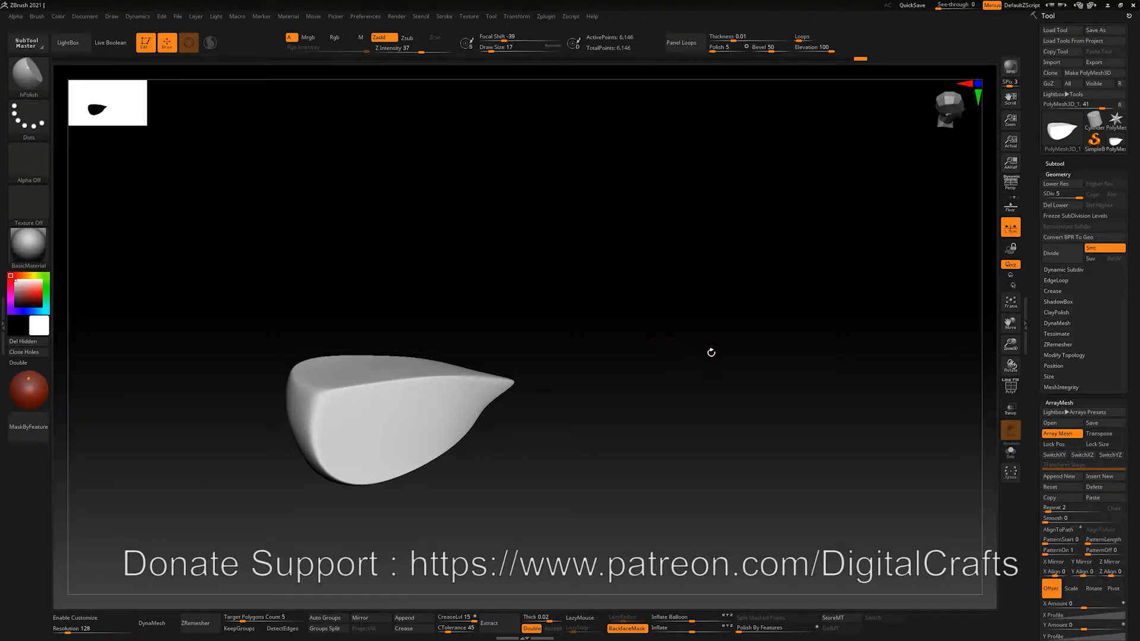
left_click_drag(712, 353, 686, 350)
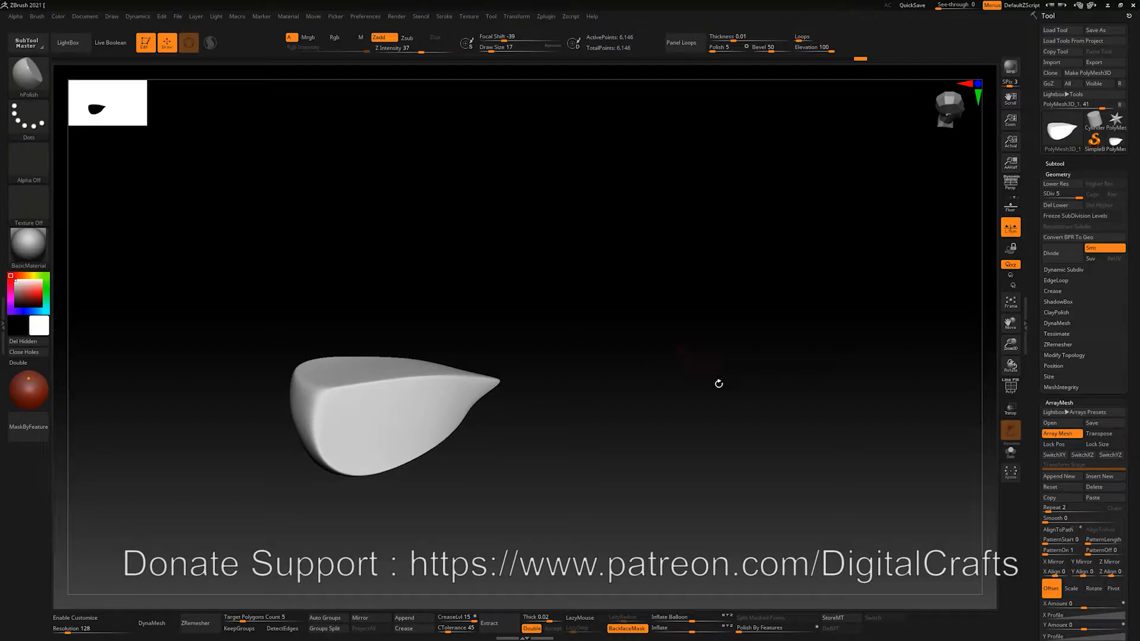
scroll(1137, 542, "down", 5)
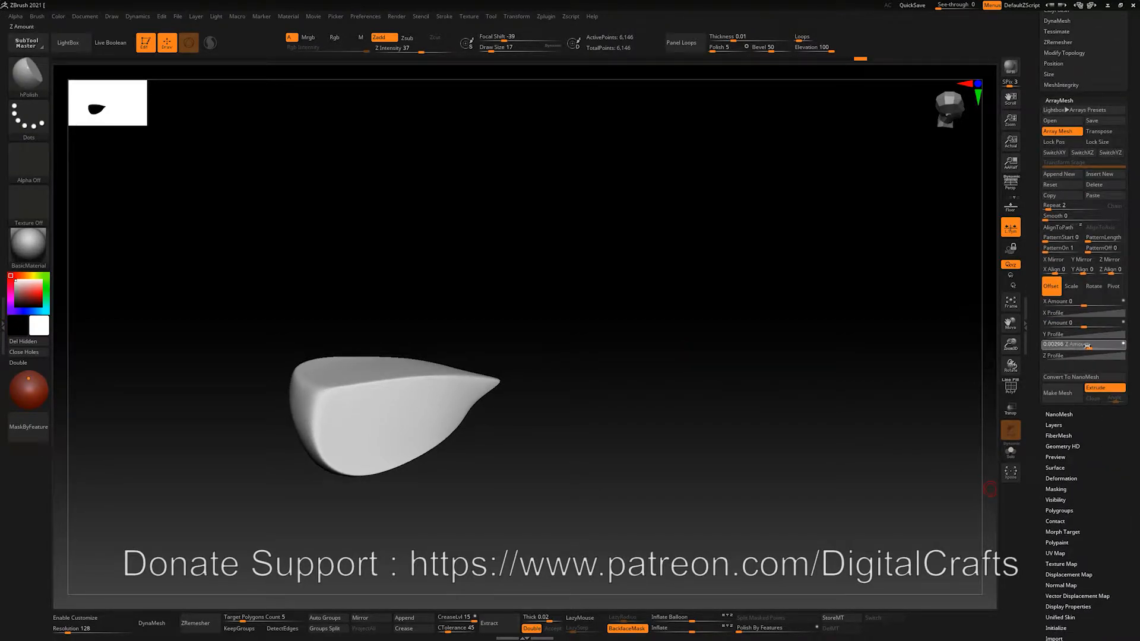
Offset the copies along Z by about -6.9, raise Repeat to 12, and frame the chain diagonally
left_click_drag(1090, 346, 1062, 346)
right_click_drag(781, 435, 732, 434, "ctrl")
left_click_drag(1089, 347, 1061, 349)
left_click_drag(1056, 205, 1063, 205)
left_click_drag(880, 441, 775, 422, "alt")
left_click_drag(775, 422, 804, 423, "alt")
left_click_drag(803, 422, 666, 326, "alt")
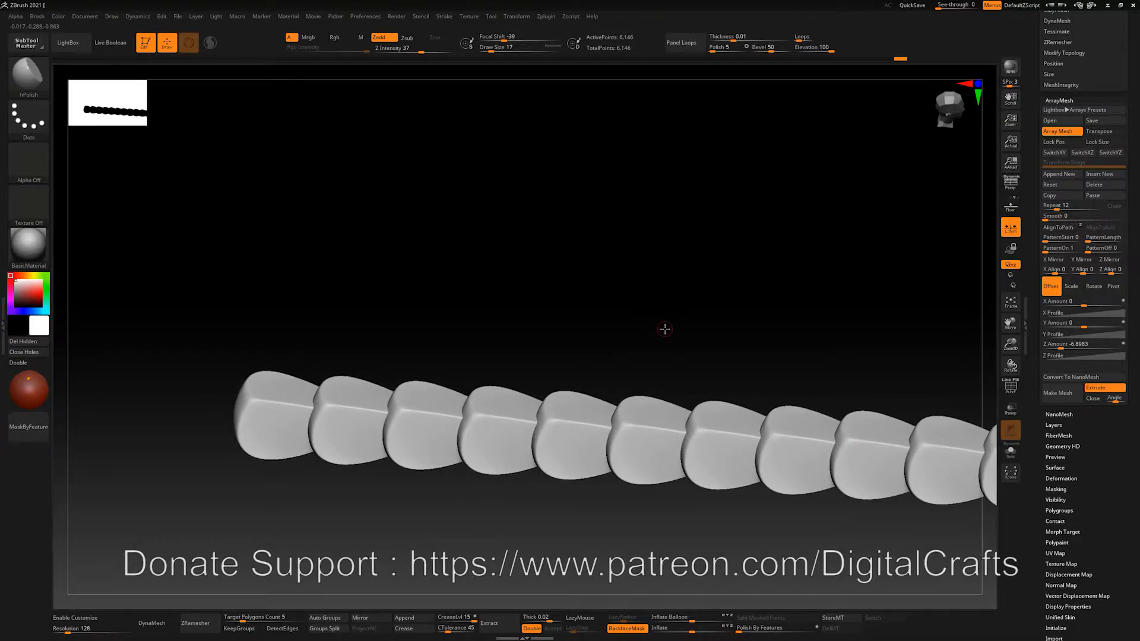
left_click_drag(639, 261, 534, 293)
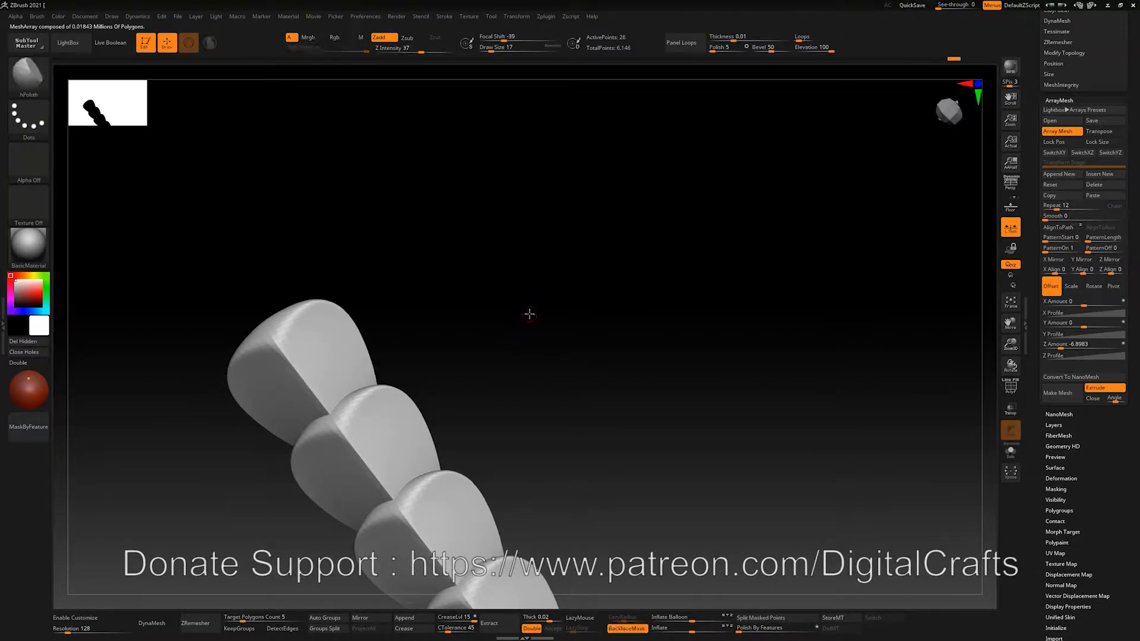
Try smoothing the scale surfaces, then undo the smoothing
key("d")
key("d")
key("d")
key("d")
key("shift+d")
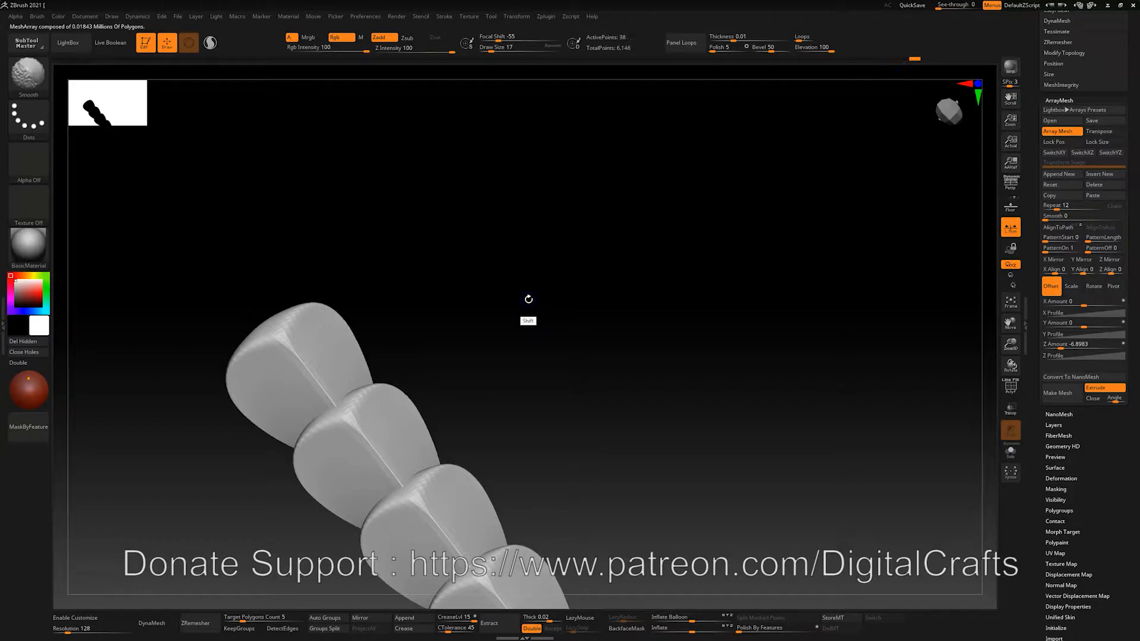
key("ctrl+shift+z")
key("ctrl+shift+z")
key("ctrl+shift+z")
key("ctrl+shift+z")
key("ctrl+shift+z")
key("ctrl+shift+z")
key("ctrl+z")
key("ctrl+z")
key("ctrl+z")
key("ctrl+z")
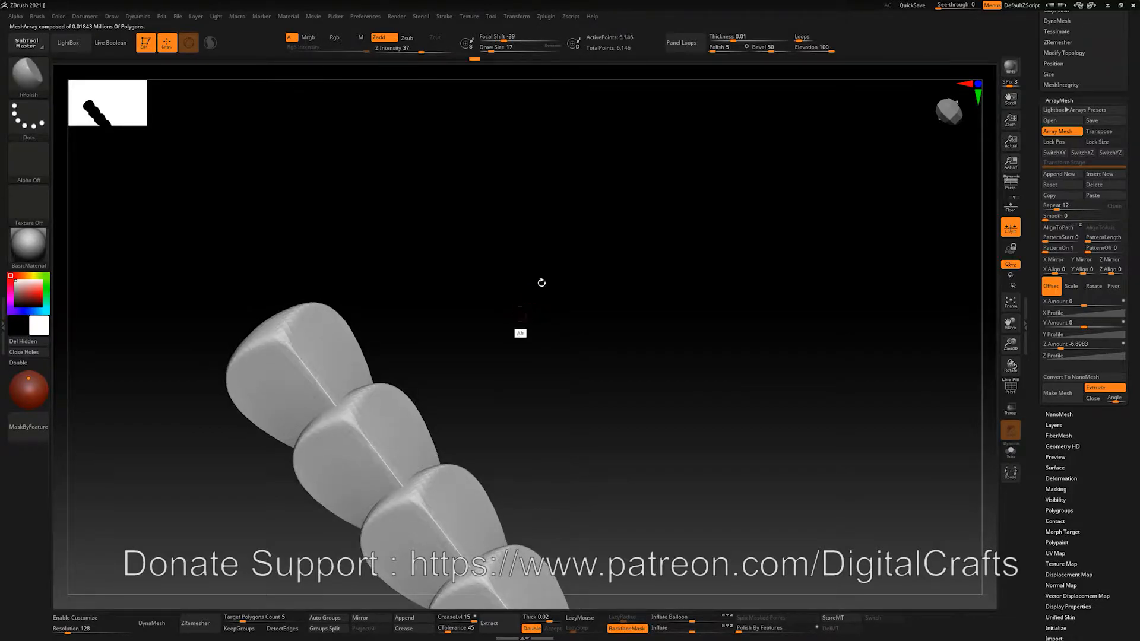
left_click_drag(519, 314, 540, 284, "alt")
Carve grooves into the scale with an enlarged DamStandard brush
key("b")
key("d")
key("s")
key("]")
key("]")
key("]")
key("]")
key("]")
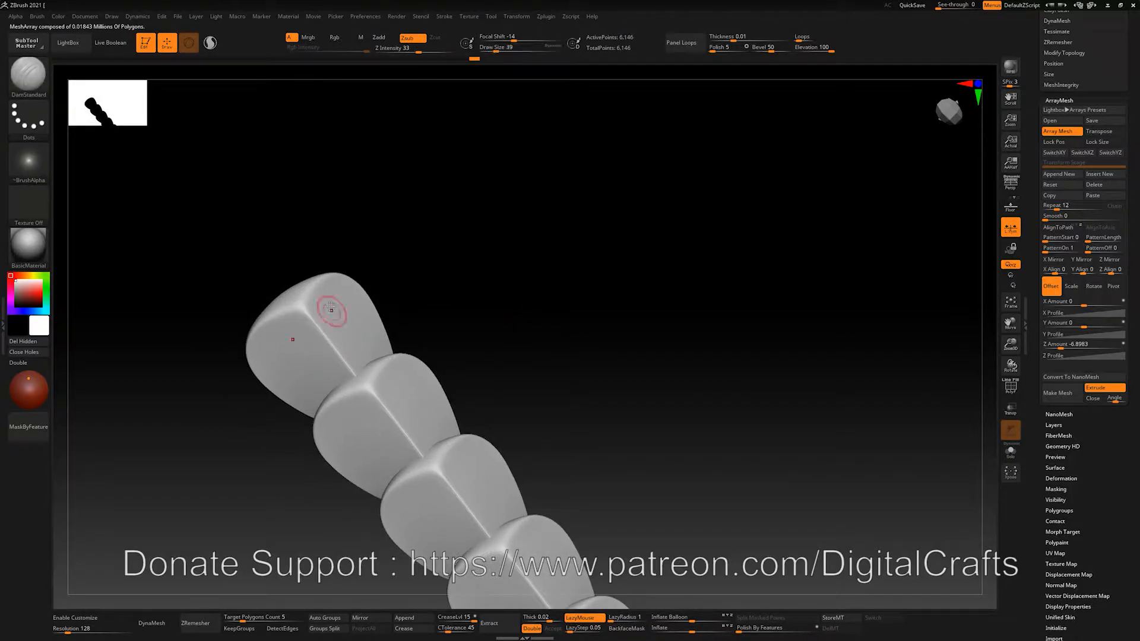
left_click_drag(326, 296, 363, 350)
mouse_move(364, 349)
left_mouse_down()
mouse_move(324, 295)
mouse_move(365, 350)
mouse_move(331, 350)
mouse_move(335, 338)
mouse_move(332, 349)
left_mouse_up()
Subdivide the scale and carve a curved crease with the brush at size 44
key("ctrl+d")
key("s")
key("s")
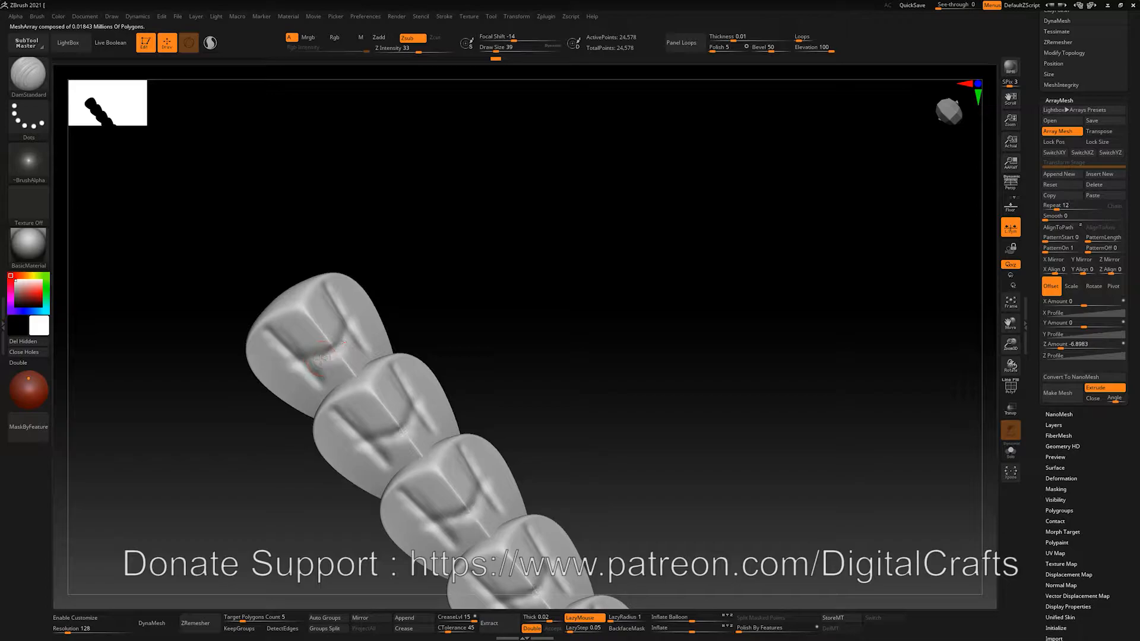
left_click_drag(351, 309, 351, 306, "alt")
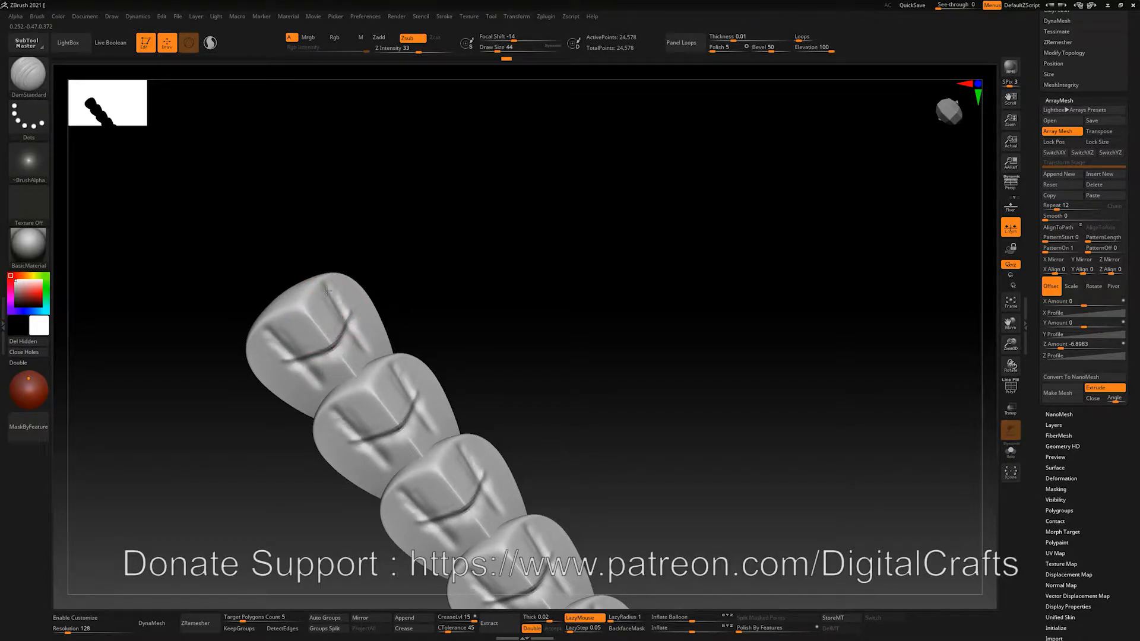
left_click_drag(404, 331, 528, 314)
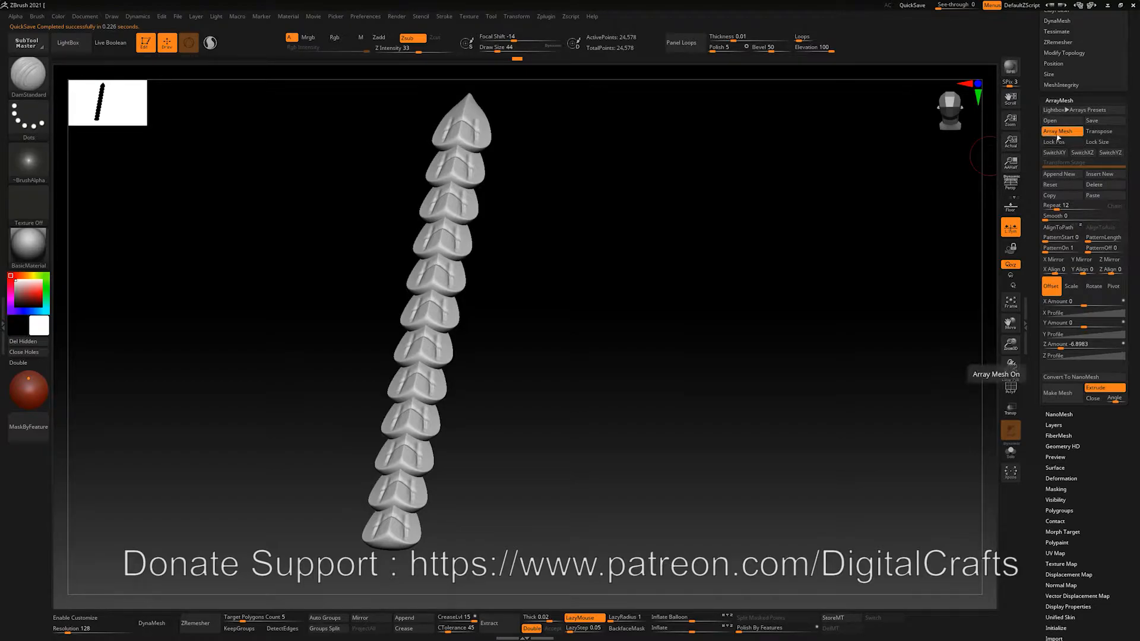
Reset ArrayMesh to Repeat 2 and Z Amount 0, leaving a single scale visible
left_click(1057, 131)
left_click_drag(718, 318, 730, 348)
key("w")
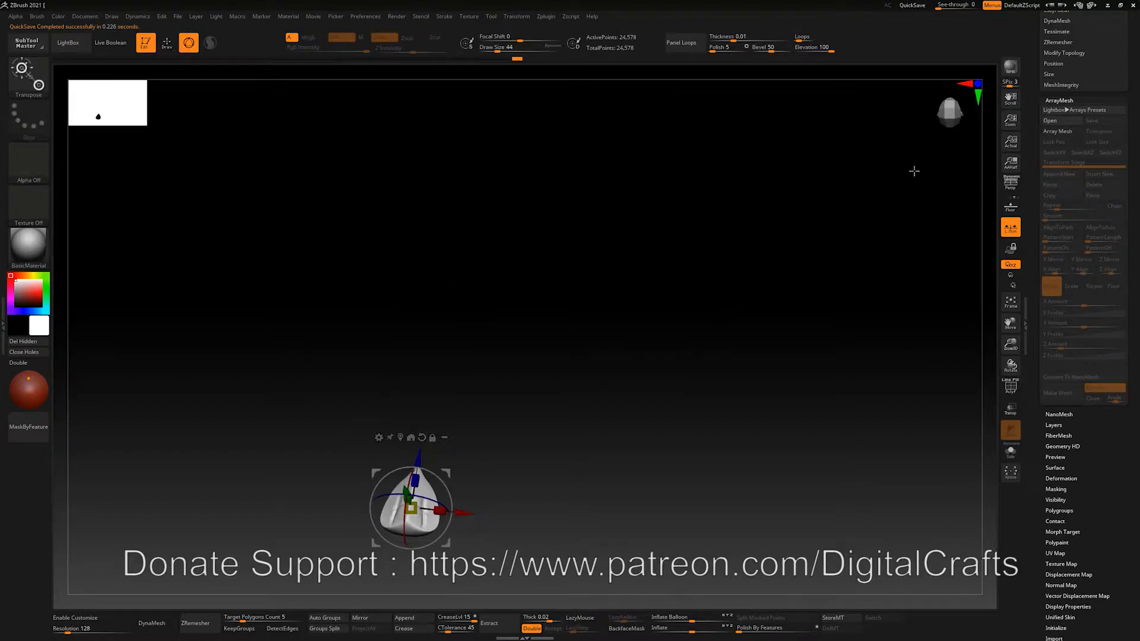
left_click(1057, 132)
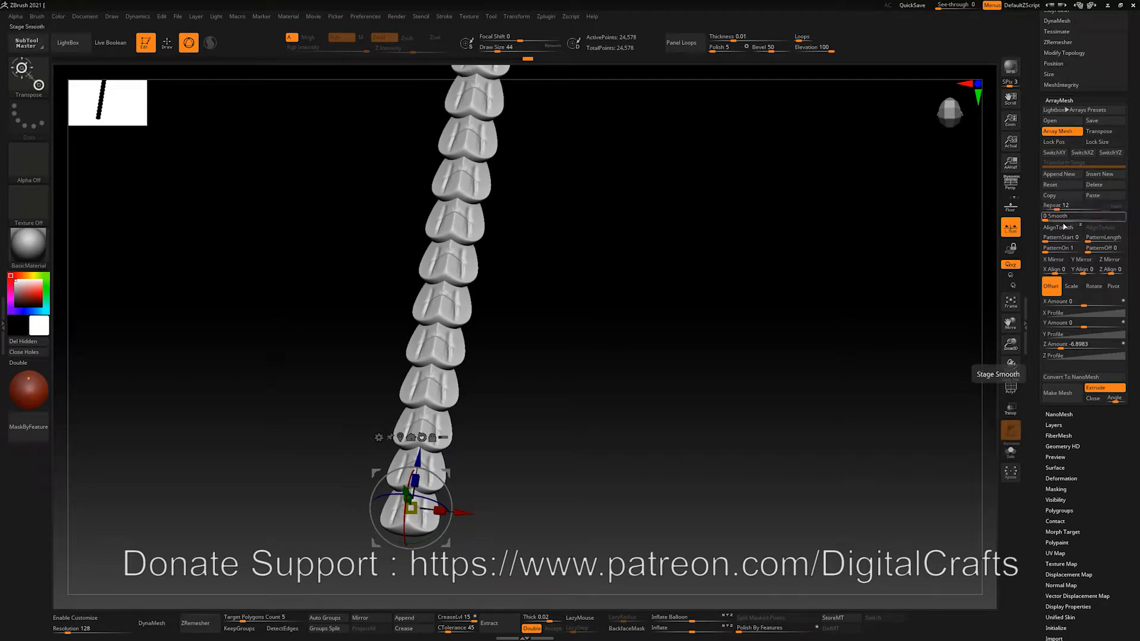
left_click(1079, 185)
left_click_drag(758, 318, 793, 312, "alt")
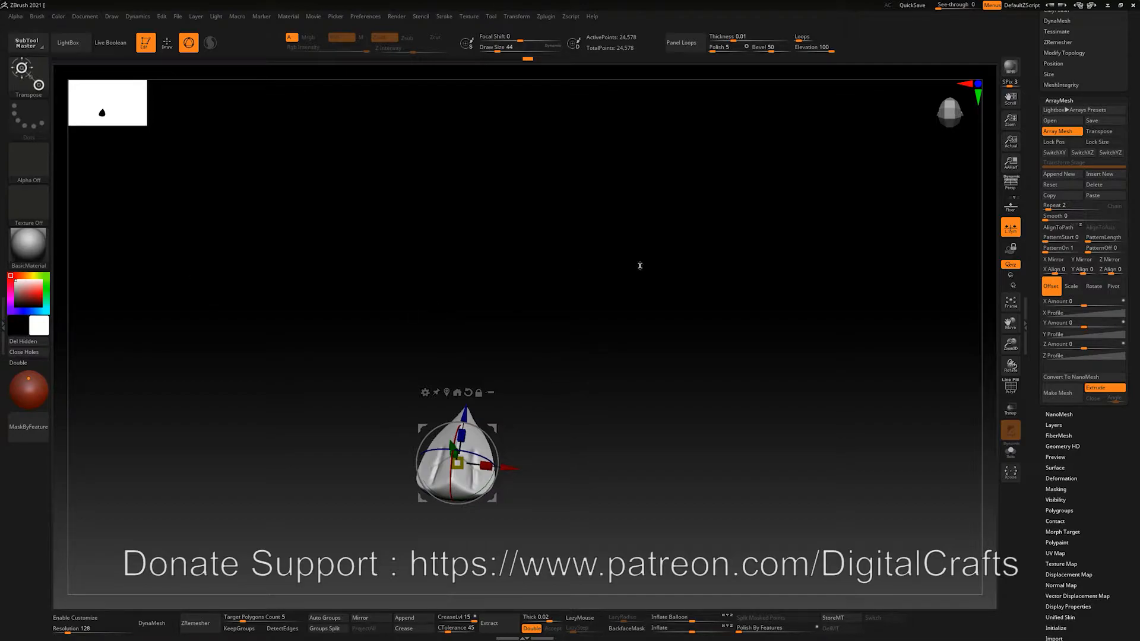
Turn off Gizmo 3D and draw a transpose line upward from the scale
left_click_drag(650, 239, 637, 240)
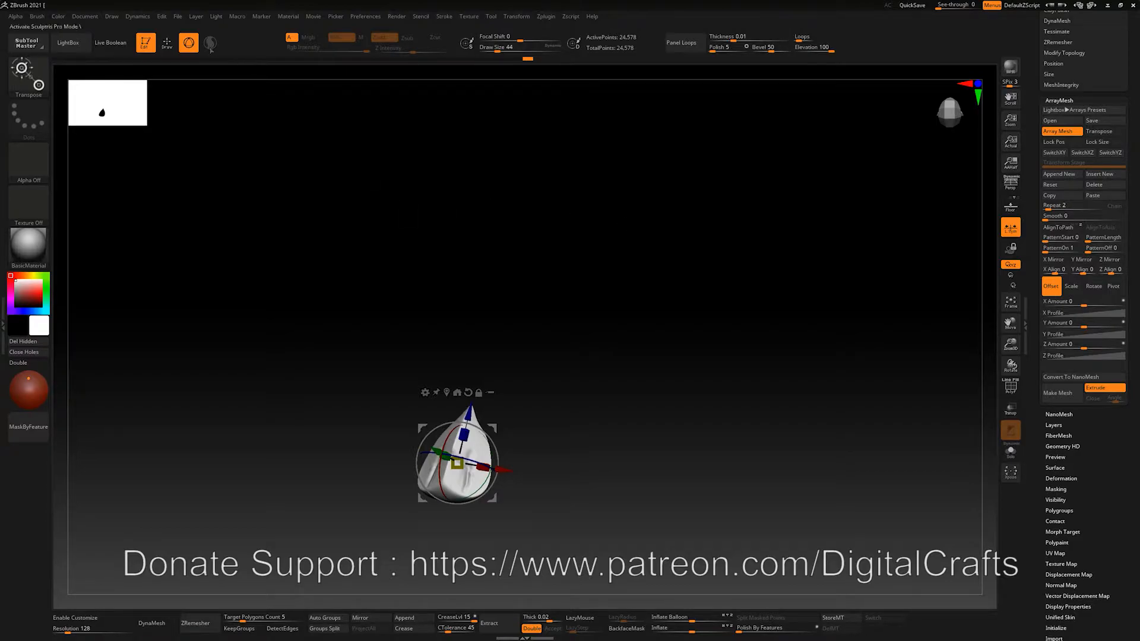
left_click(192, 42)
left_click_drag(554, 301, 519, 363)
left_click_drag(450, 463, 534, 493)
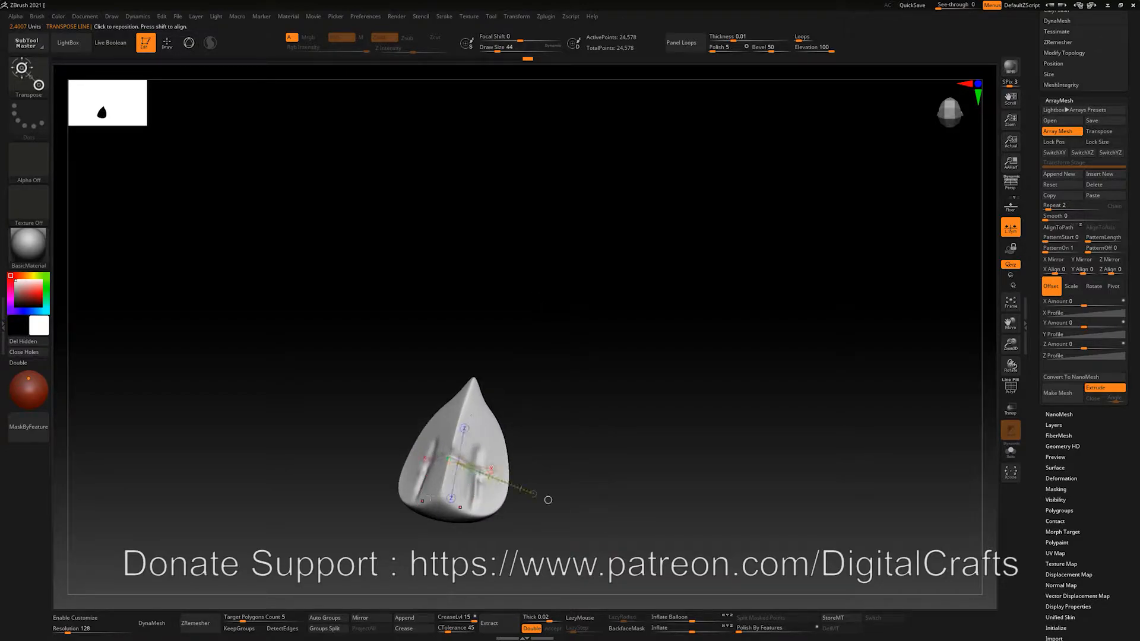
mouse_move(440, 488)
left_mouse_down()
mouse_move(522, 235)
mouse_move(504, 216)
mouse_move(486, 221)
left_mouse_up()
left_click_drag(565, 266, 556, 286)
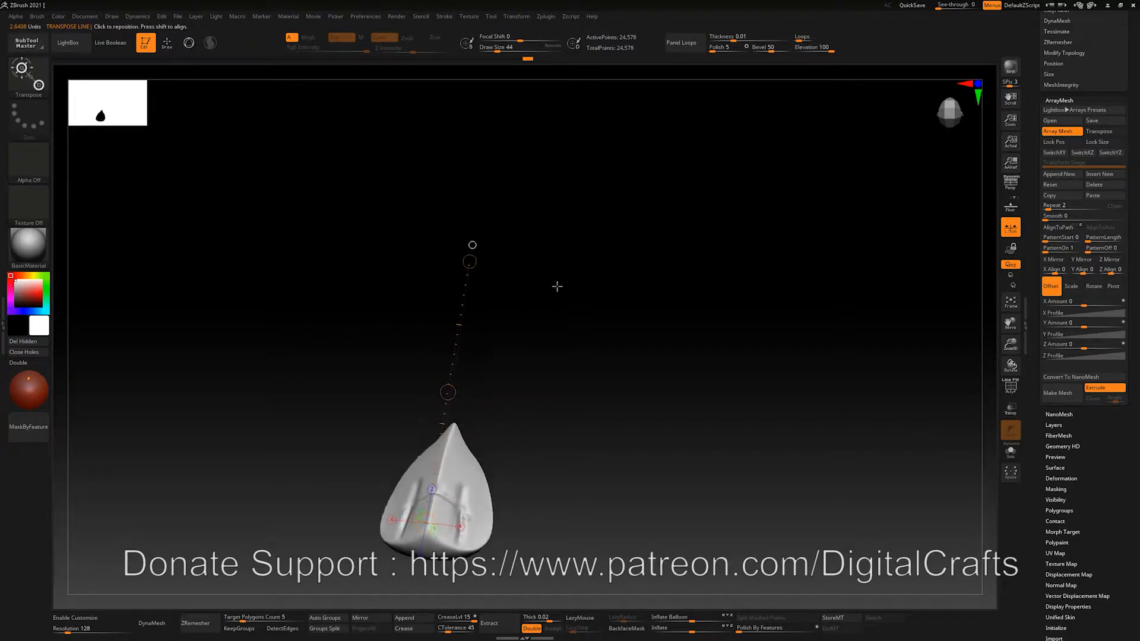
Enable ArrayMesh Transpose, drag a copy to the canvas top, and raise Repeat to 5
left_click(1100, 131)
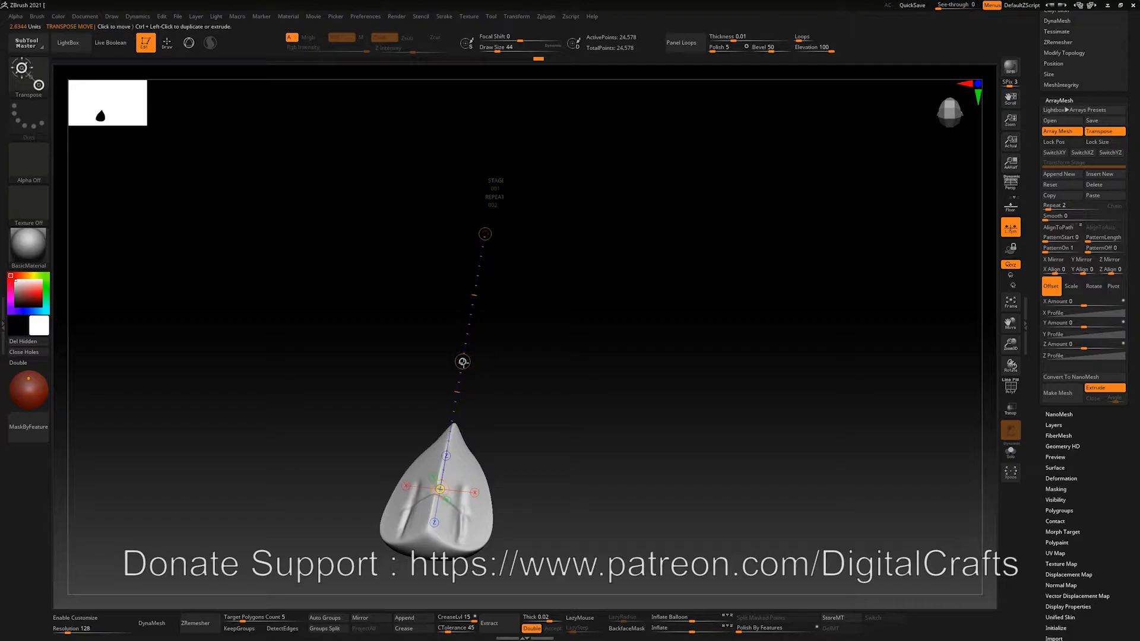
left_click_drag(463, 361, 540, 3)
right_click_drag(605, 208, 588, 241, "ctrl")
left_click_drag(458, 388, 546, 46)
left_click_drag(458, 389, 549, 5)
right_click_drag(602, 210, 558, 206, "ctrl")
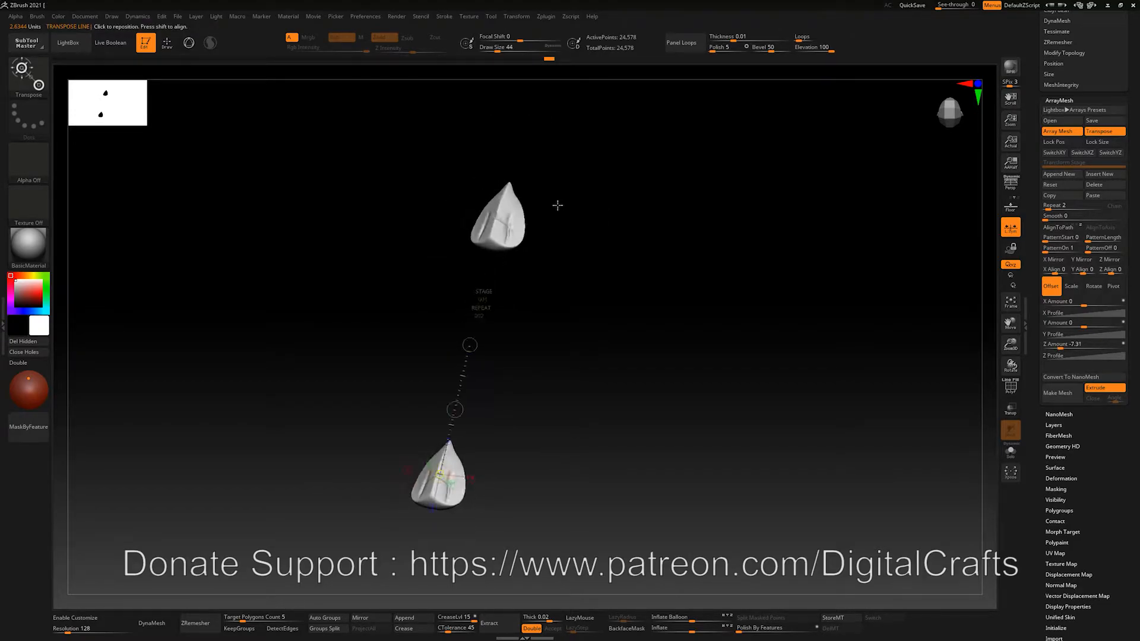
left_click_drag(468, 396, 553, 72)
left_click_drag(1045, 205, 1063, 202)
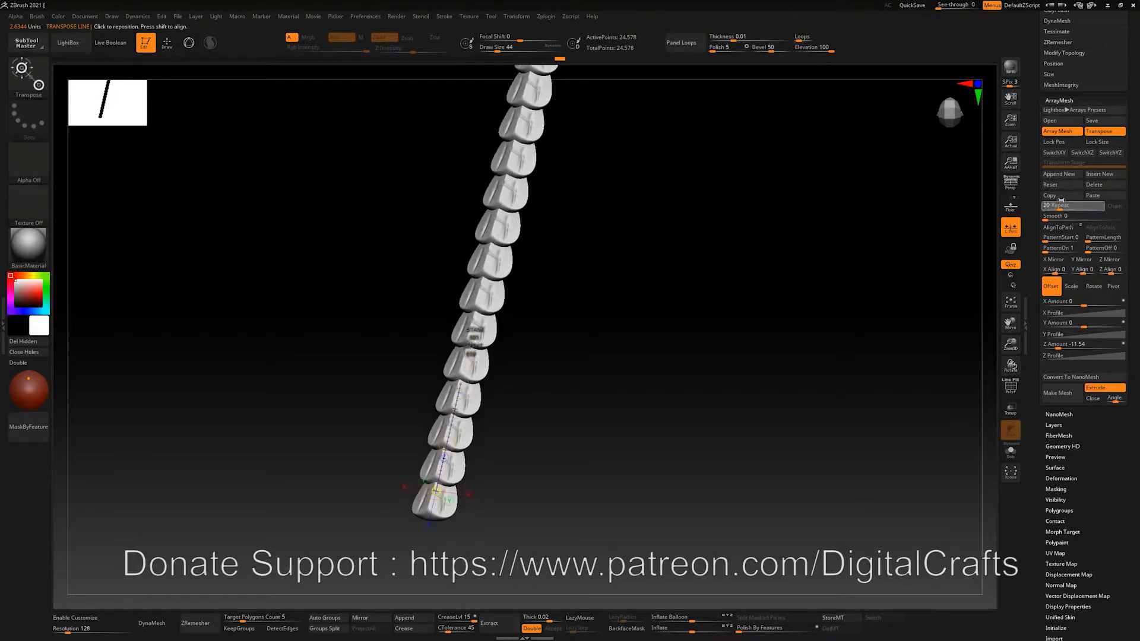
Move the transpose line along the chain, enlarge copies toward the end, and twist it
right_click_drag(726, 291, 474, 285, "ctrl")
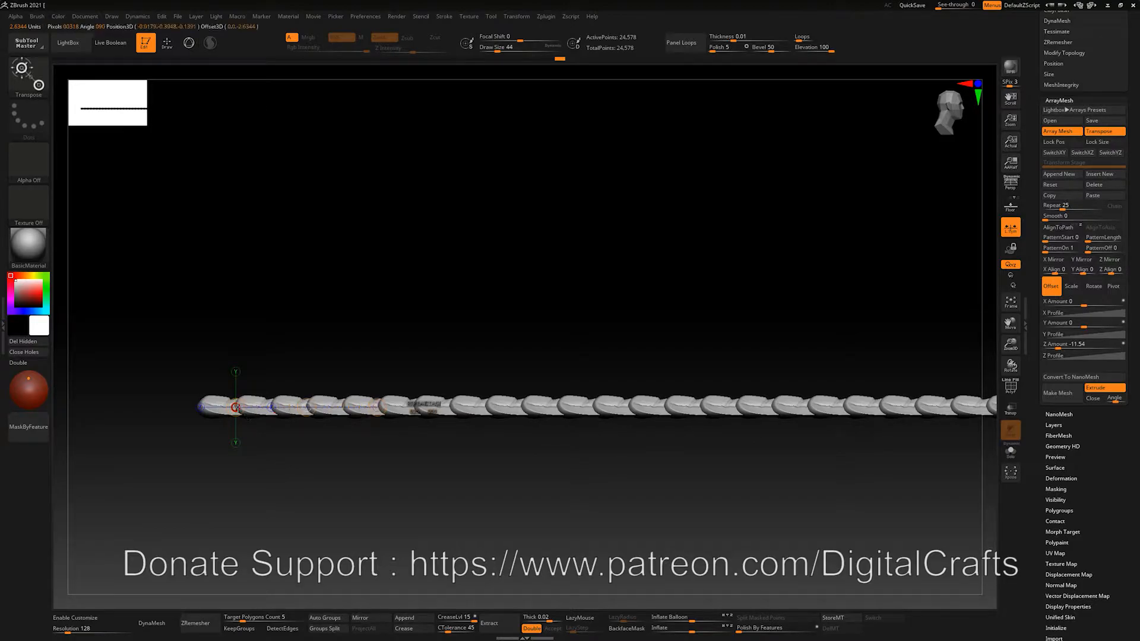
left_click_drag(419, 405, 645, 408)
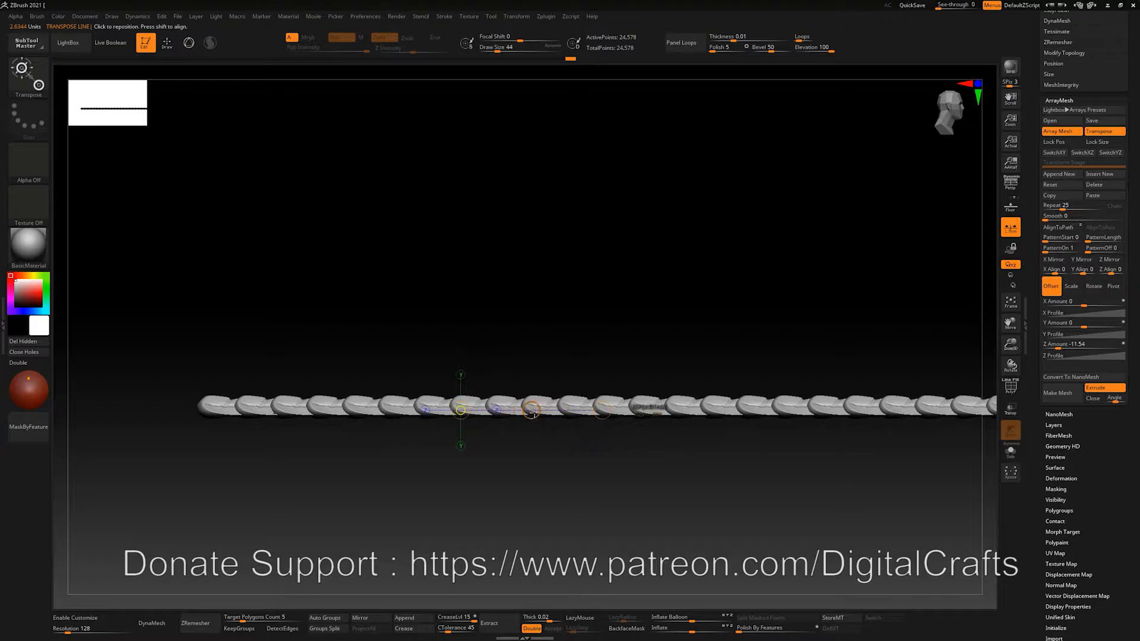
mouse_move(532, 410)
left_mouse_down()
mouse_move(540, 469)
mouse_move(509, 547)
mouse_move(475, 594)
mouse_move(459, 611)
mouse_move(404, 623)
mouse_move(356, 603)
left_mouse_up()
right_click_drag(574, 515, 478, 482, "ctrl")
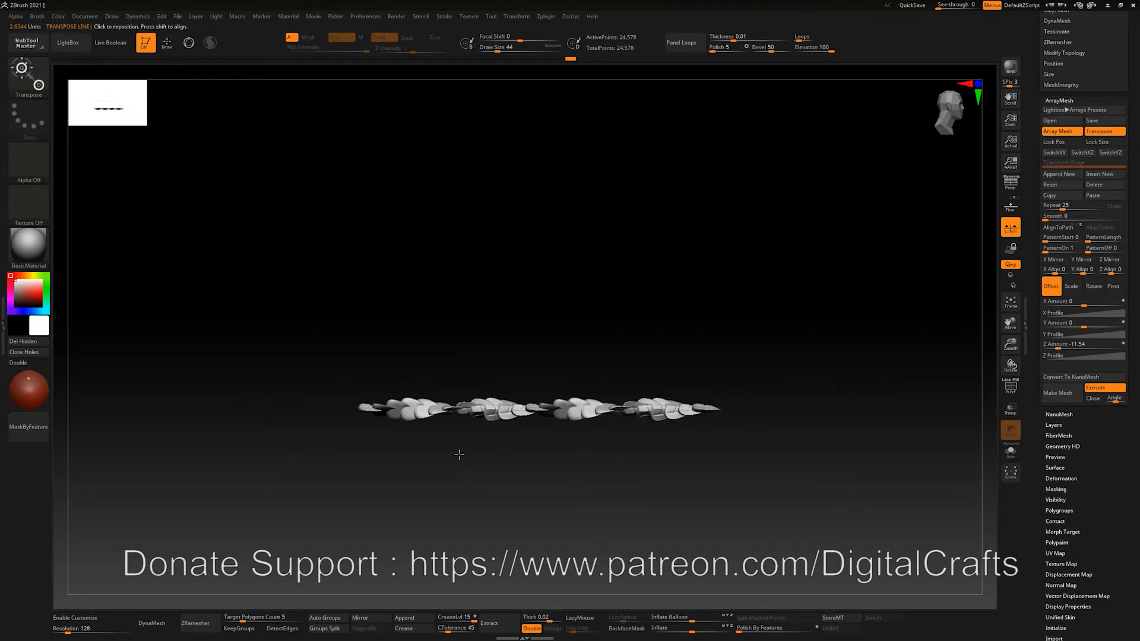
Undo the twist, switch to a straight side view, and stand the transpose line vertically
right_click_drag(474, 336, 561, 383, "ctrl")
right_click_drag(527, 318, 402, 425, "alt")
key("ctrl+z")
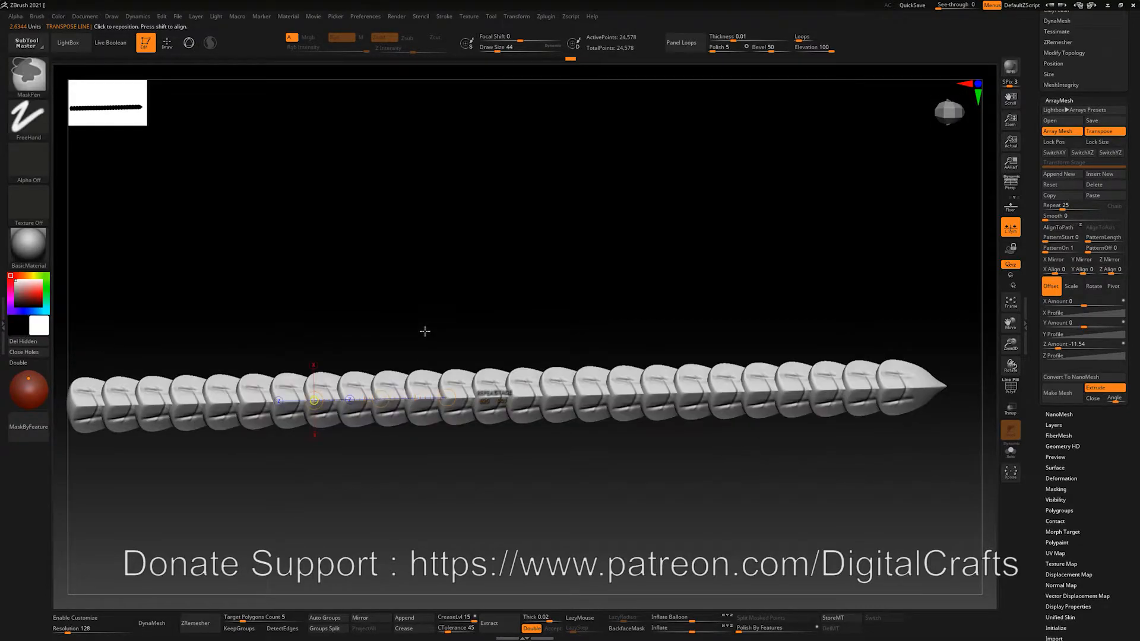
right_click_drag(415, 336, 368, 353)
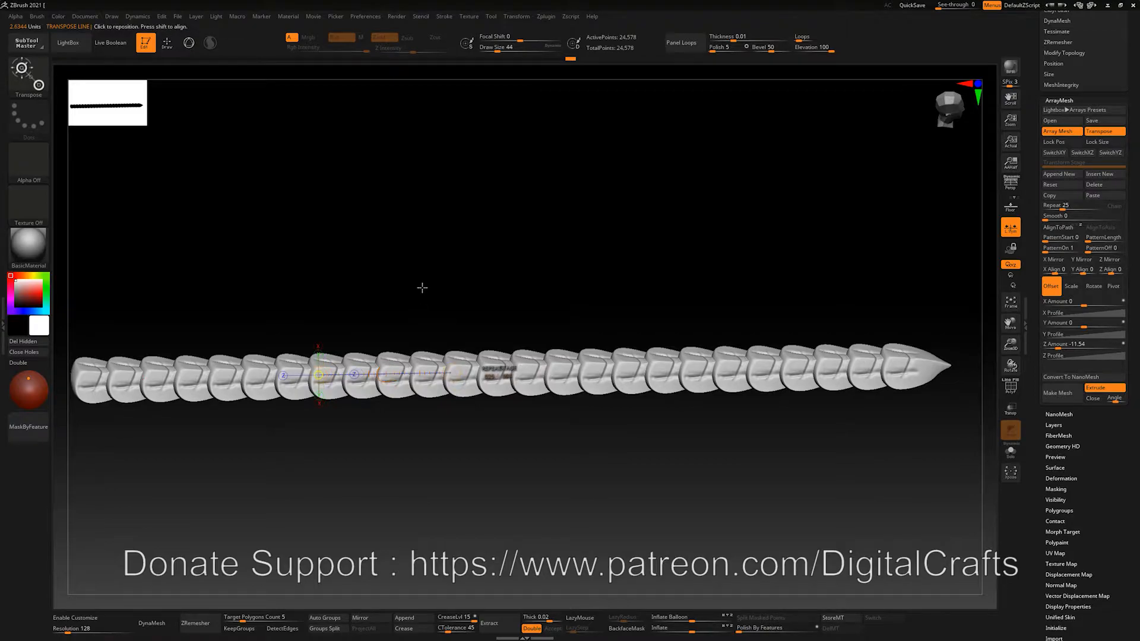
right_click_drag(422, 297, 421, 286, "shift")
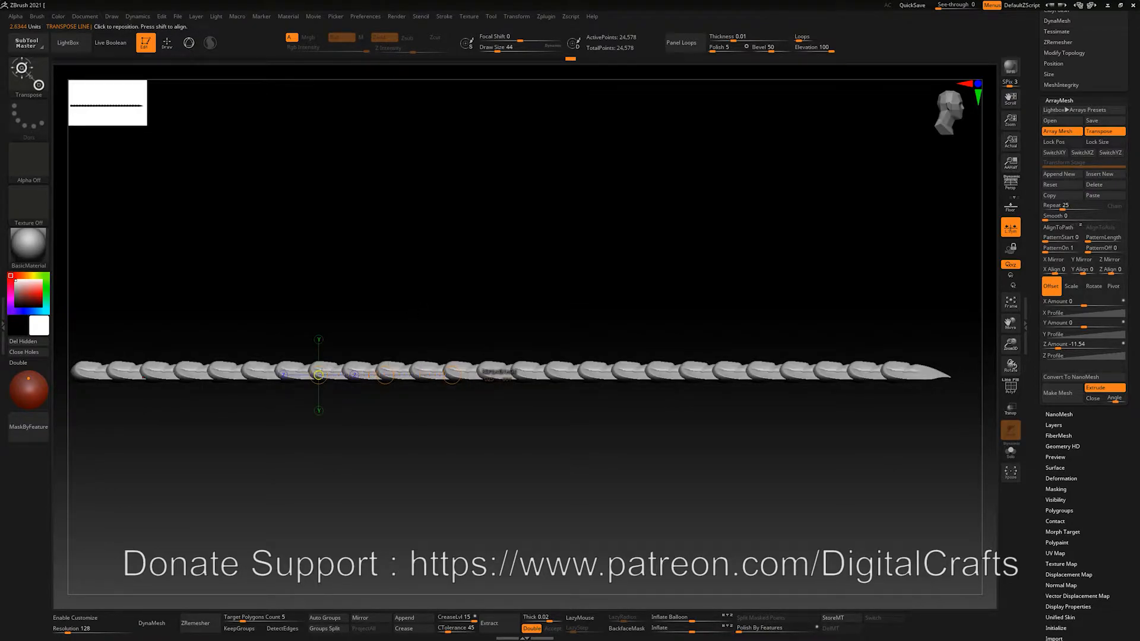
left_click_drag(452, 371, 321, 176)
Curl the straight row of scales into a spiral ring with the transpose line
right_click_drag(387, 204, 406, 234, "alt")
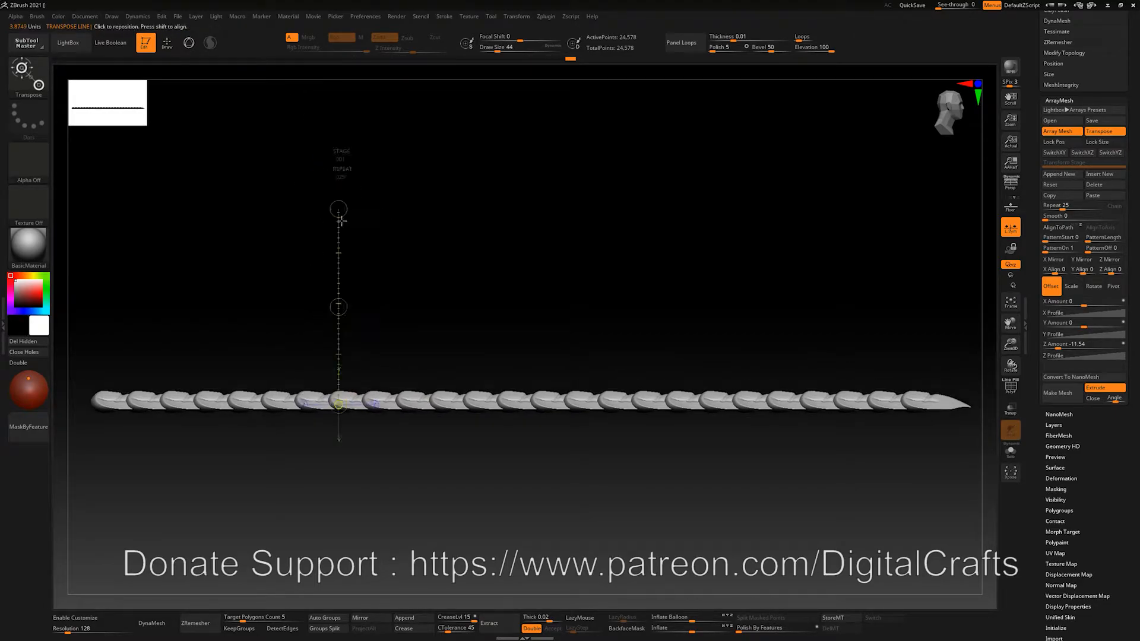
left_click_drag(339, 307, 527, 335)
left_click_drag(523, 312, 487, 334, "alt")
key("ctrl+z")
key("ctrl+z")
left_click_drag(341, 358, 541, 364)
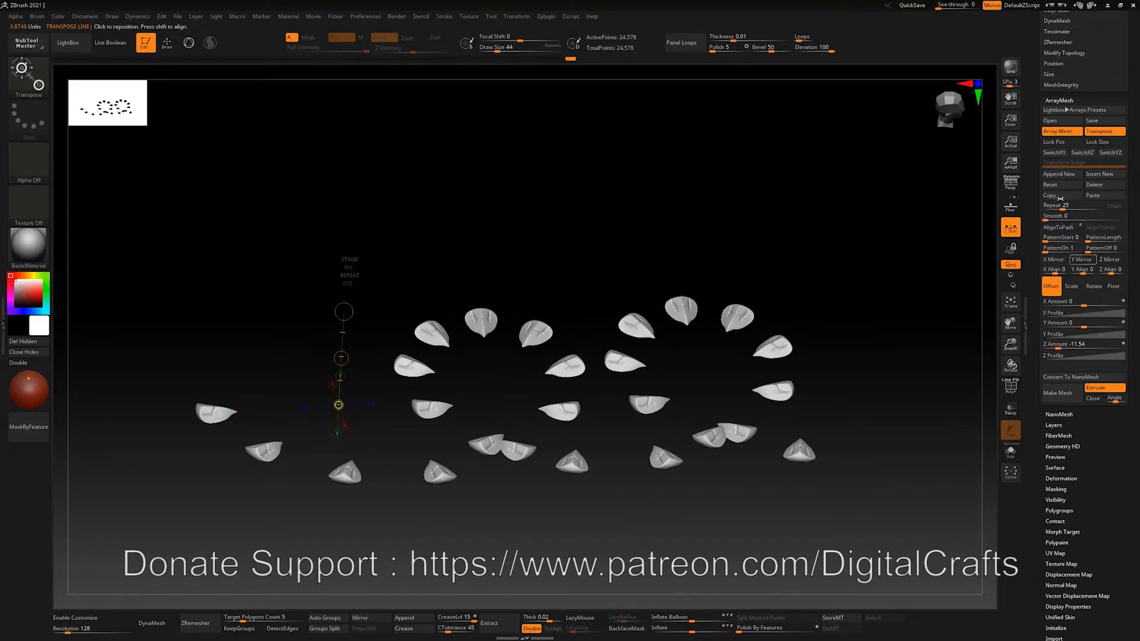
Raise Repeat to 99 and spread the loops with a Y Amount of 37.63921
left_click_drag(1062, 206, 1082, 203)
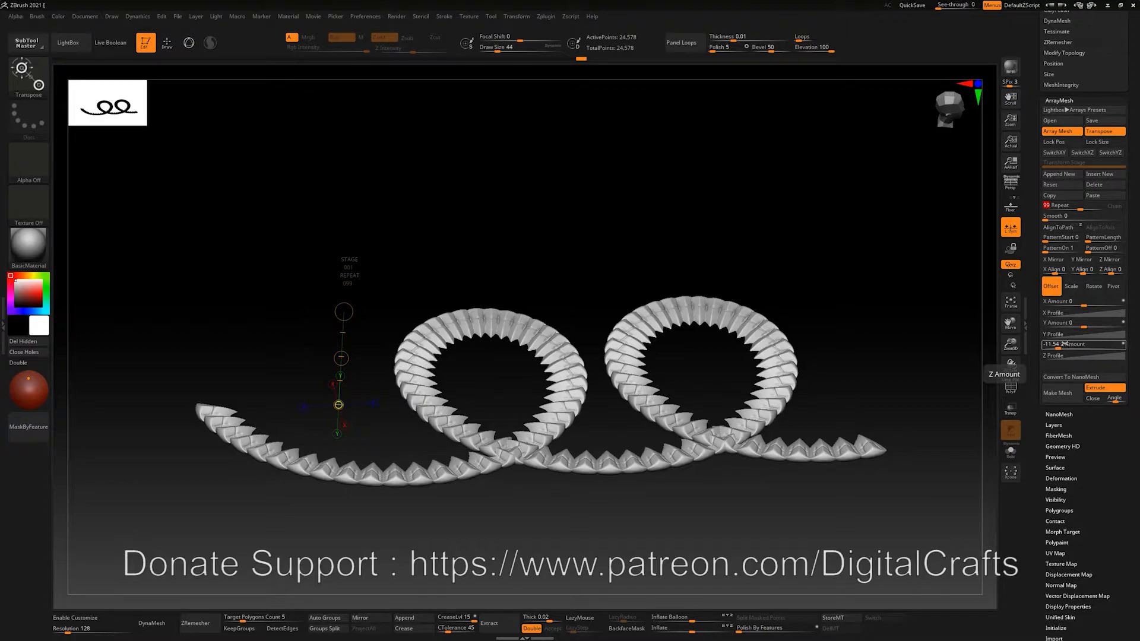
left_click_drag(1085, 326, 1116, 325)
left_click_drag(769, 254, 581, 371)
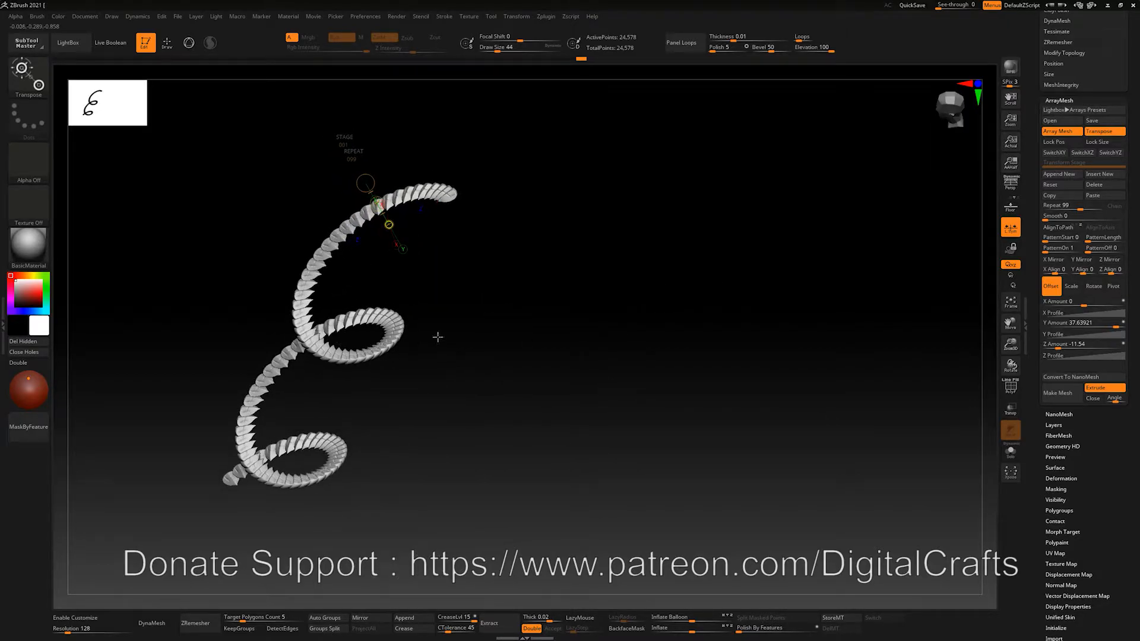
left_click_drag(437, 337, 456, 359)
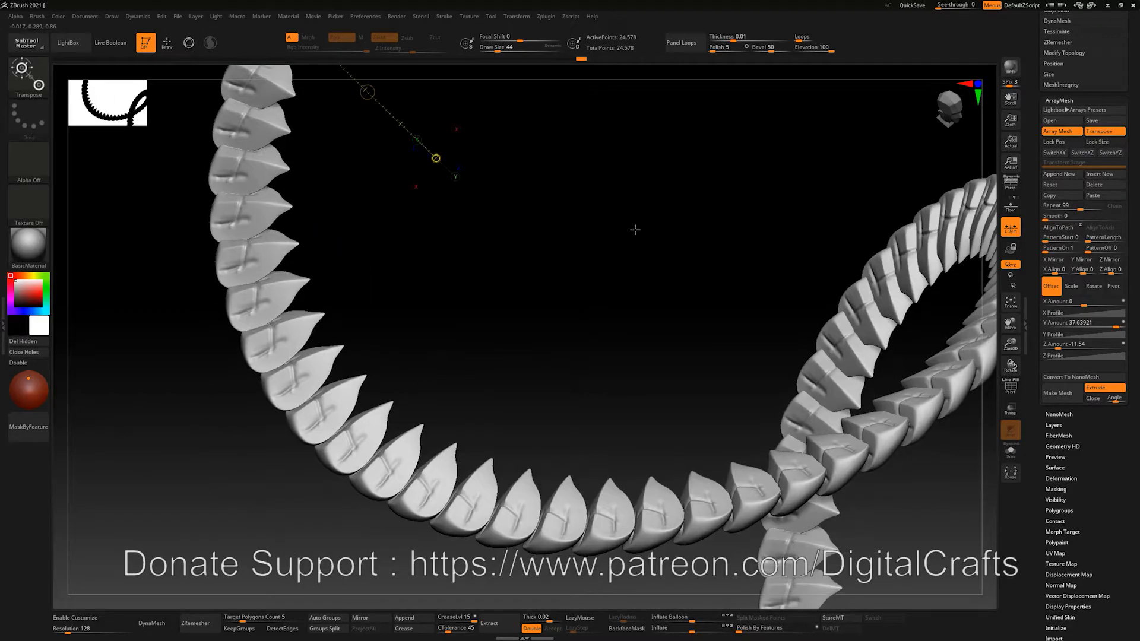
Switch to sculpting and crease the scale pieces with DamStandard at brush size 74
key("q")
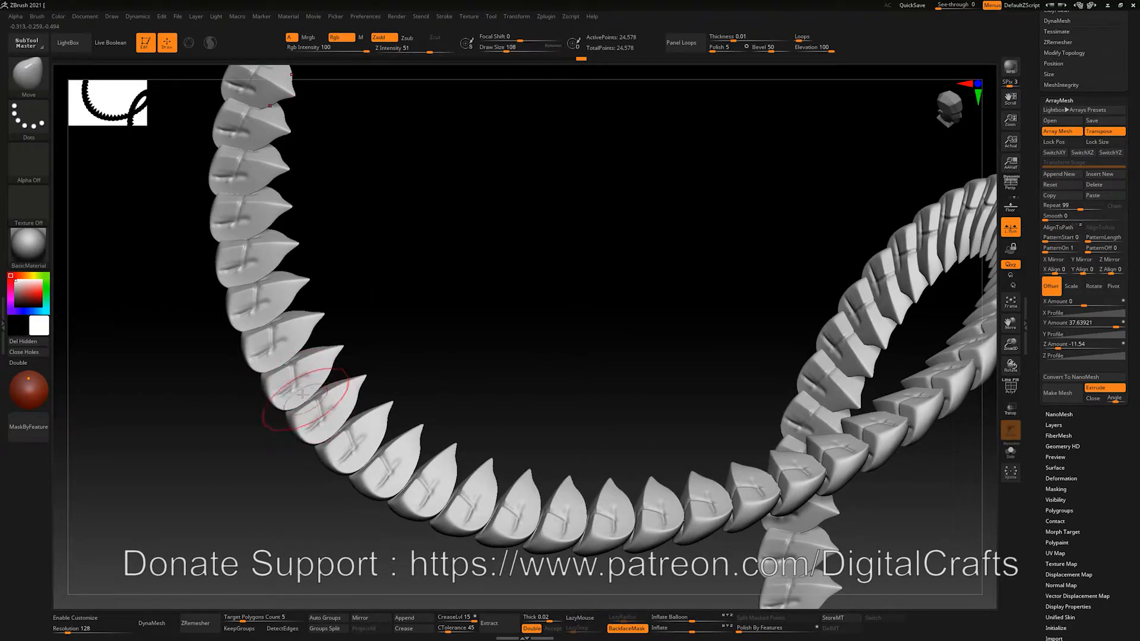
left_click_drag(428, 229, 466, 320, "alt")
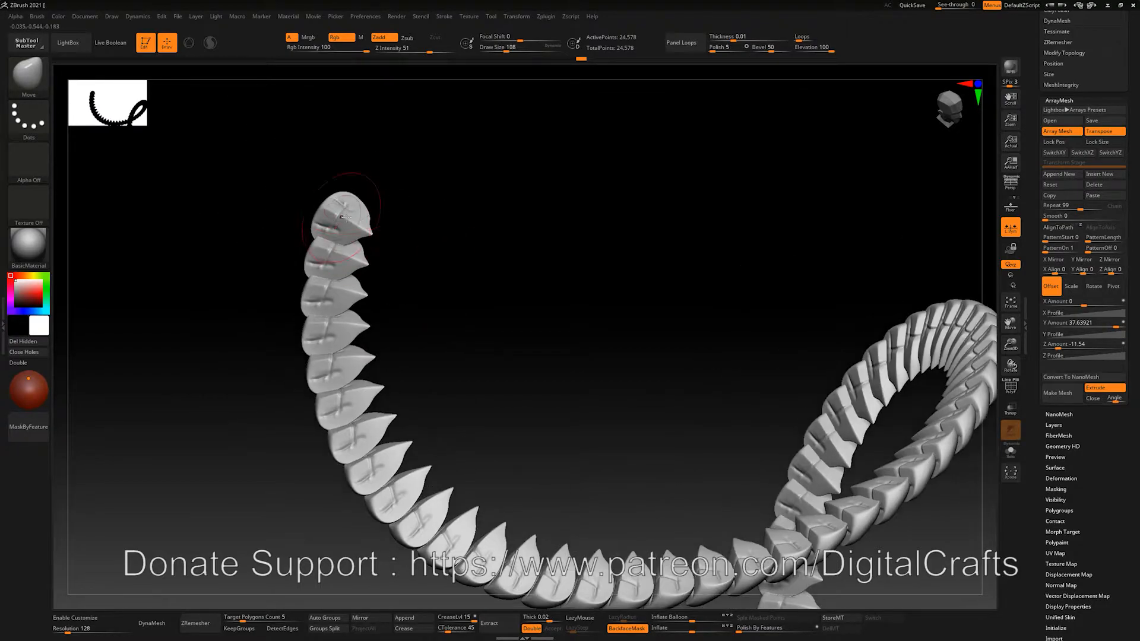
mouse_move(356, 200)
left_mouse_down()
mouse_move(348, 226)
mouse_move(336, 210)
mouse_move(349, 201)
mouse_move(358, 231)
mouse_move(338, 240)
left_mouse_up()
key("ctrl+z")
key("s")
key("b")
key("d")
key("s")
key("ctrl+z")
left_click_drag(466, 332, 383, 240)
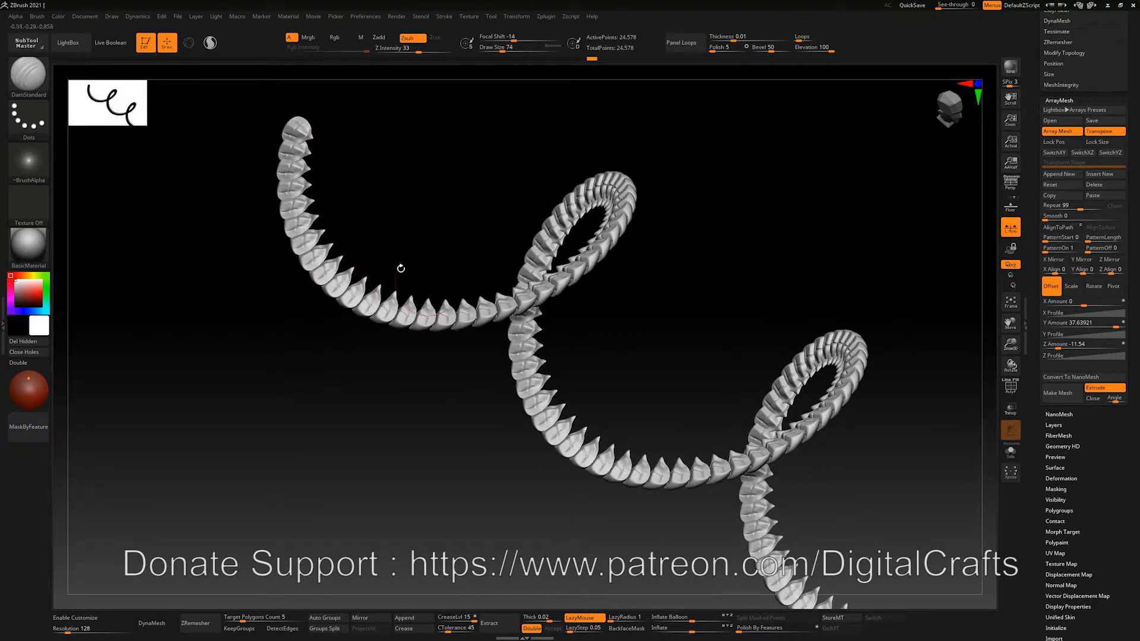
left_click_drag(407, 180, 458, 245)
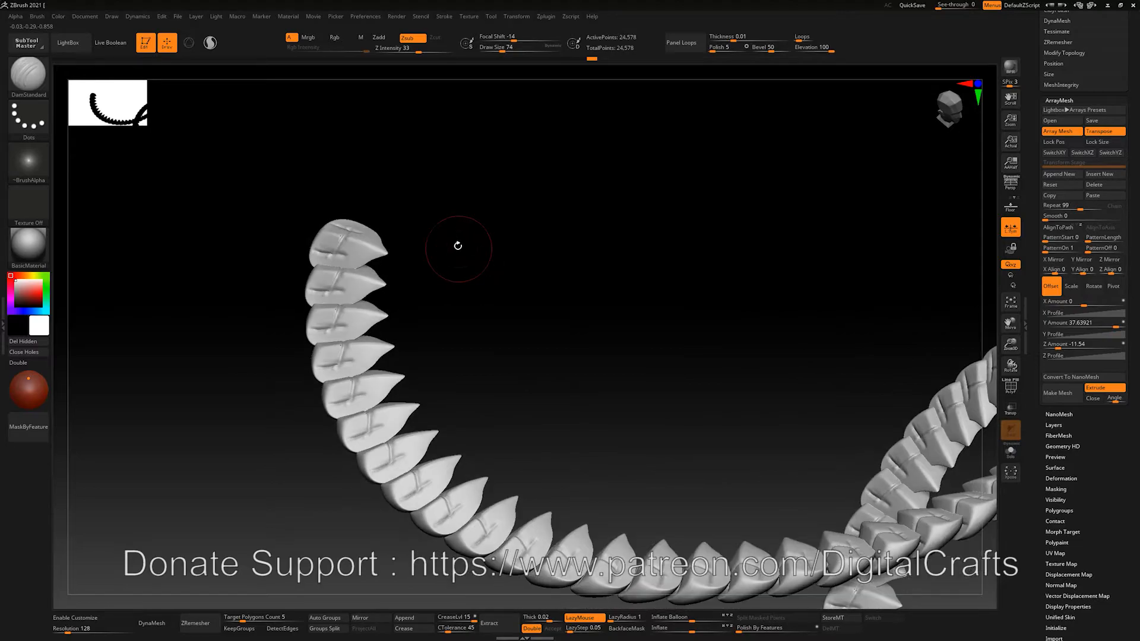
Reset the array, set Z Amount to about -12.2 and Repeat to 16 for a straight column
left_click(1063, 185)
left_click_drag(695, 249, 541, 320)
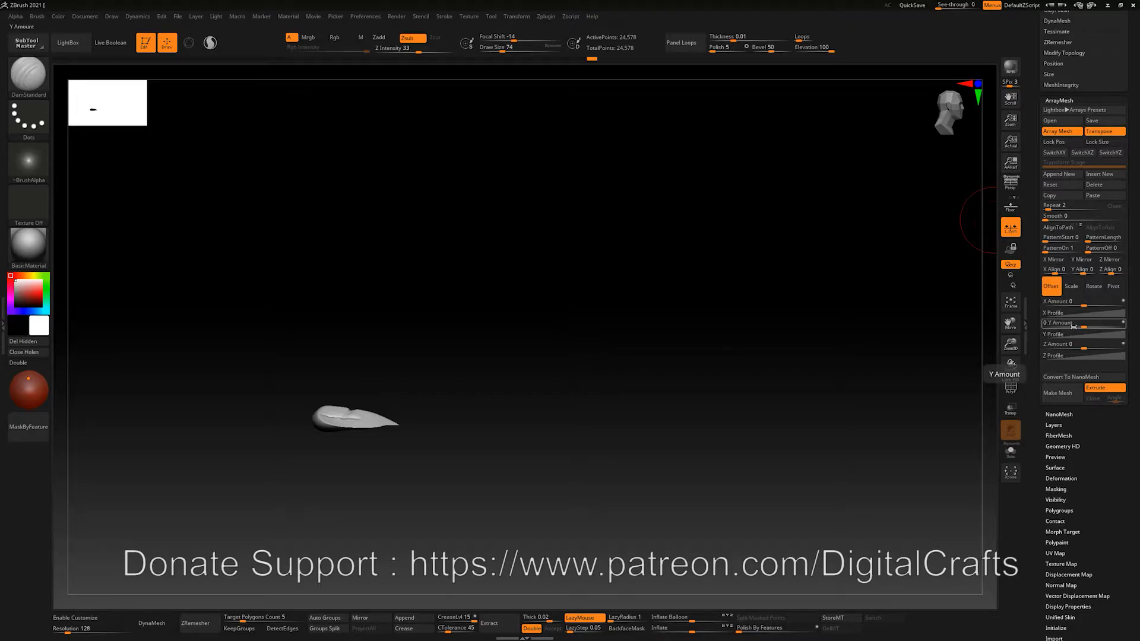
left_click_drag(1101, 346, 1058, 340)
left_click_drag(644, 310, 543, 297)
left_click_drag(1055, 208, 1058, 208)
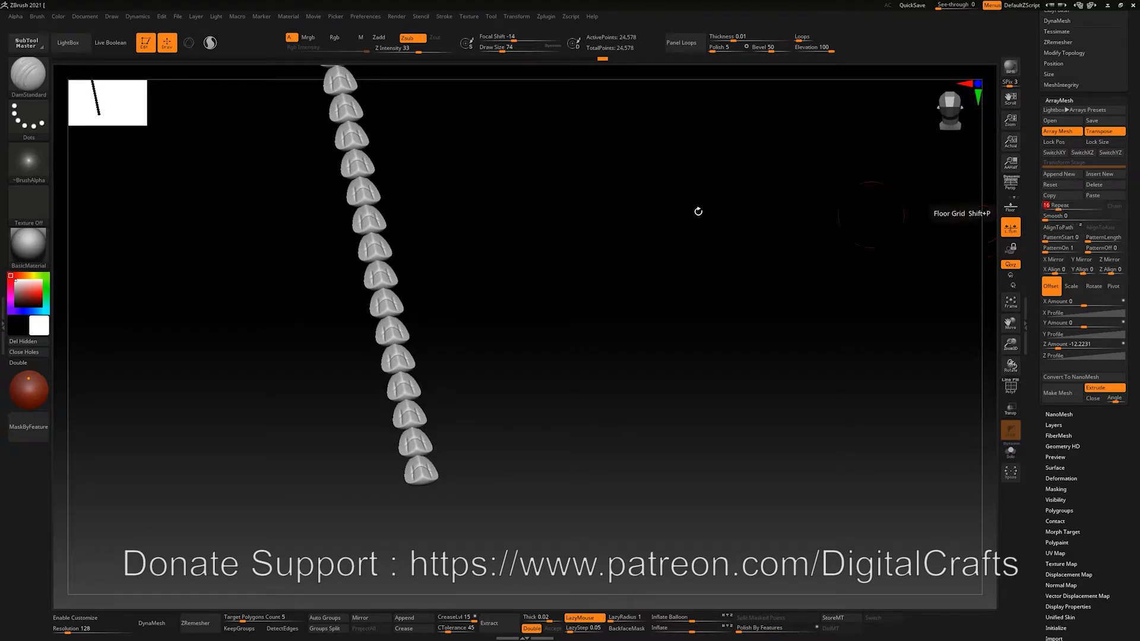
left_click_drag(697, 211, 716, 253, "alt")
left_click_drag(575, 231, 616, 247)
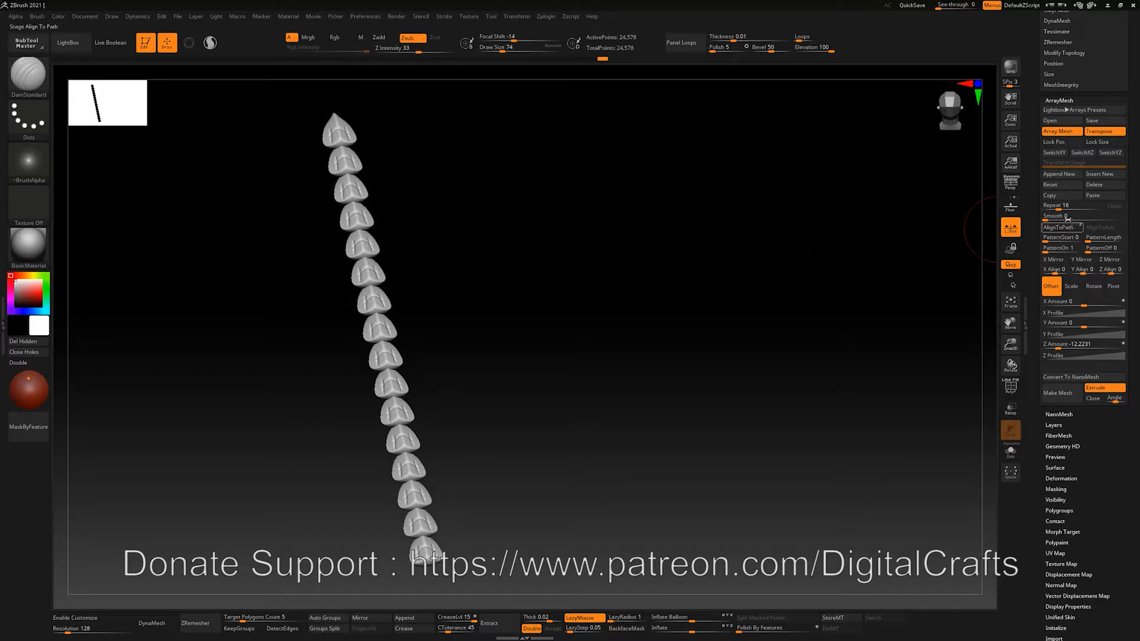
Append a second transform stage and offset its copies sideways with X Amount 25.91284
left_click(1059, 175)
left_click_drag(742, 206, 770, 208)
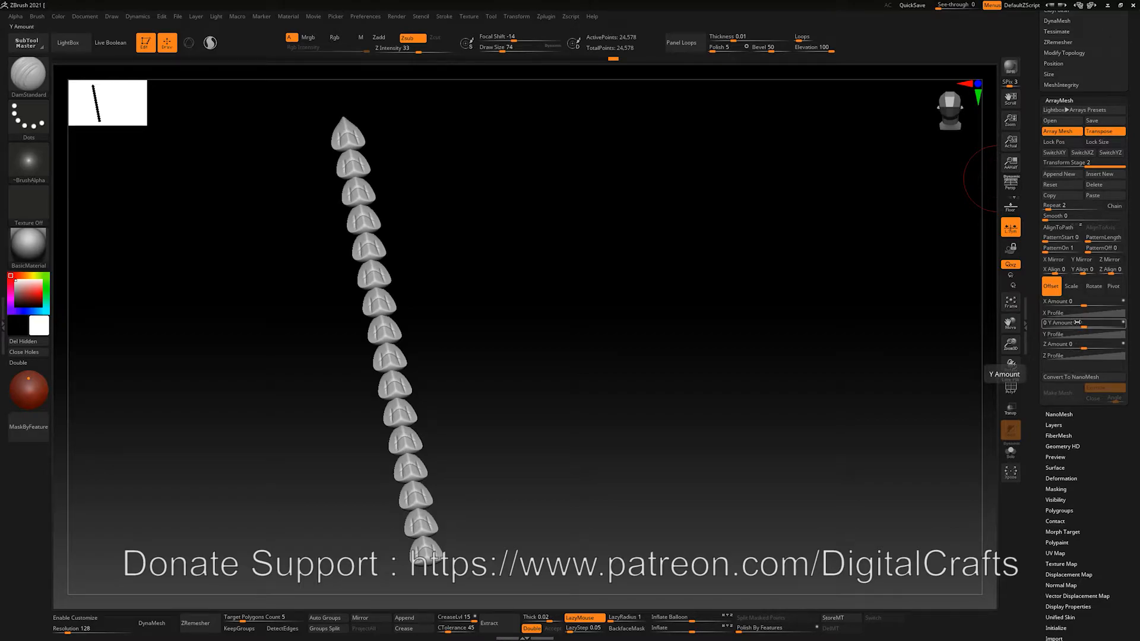
left_click_drag(1084, 305, 1110, 304)
left_click_drag(491, 308, 694, 282, "alt")
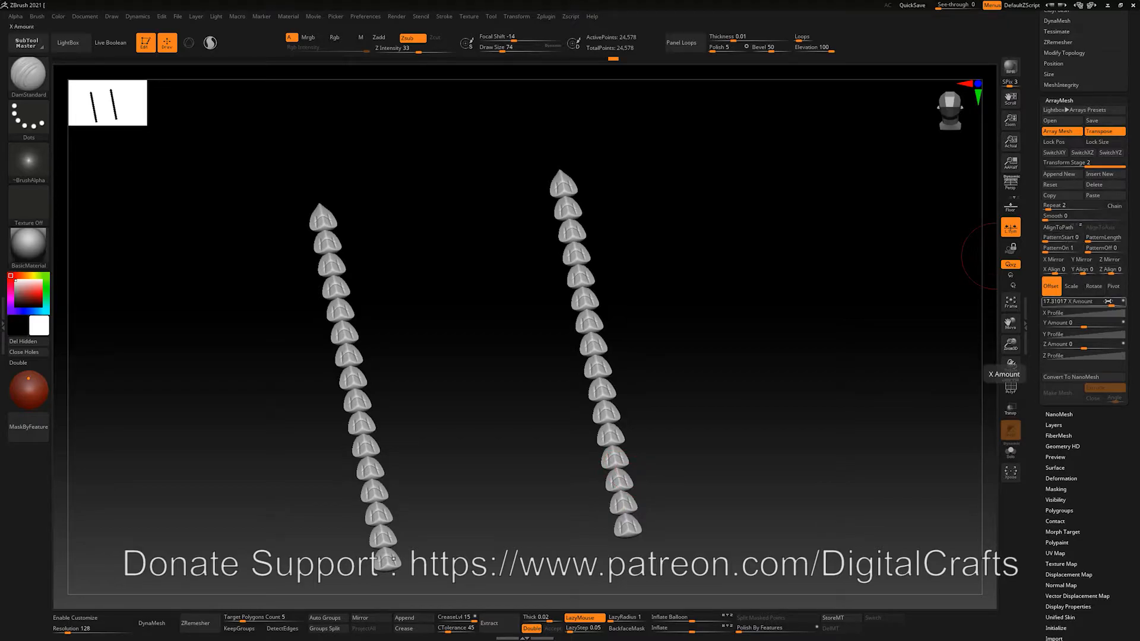
left_click_drag(1111, 301, 1114, 299)
left_click_drag(828, 288, 799, 295)
Repeat the column across, view it from the front, then cut to 11 tightly packed columns
left_click_drag(1052, 204, 1062, 200)
left_click_drag(962, 227, 842, 224)
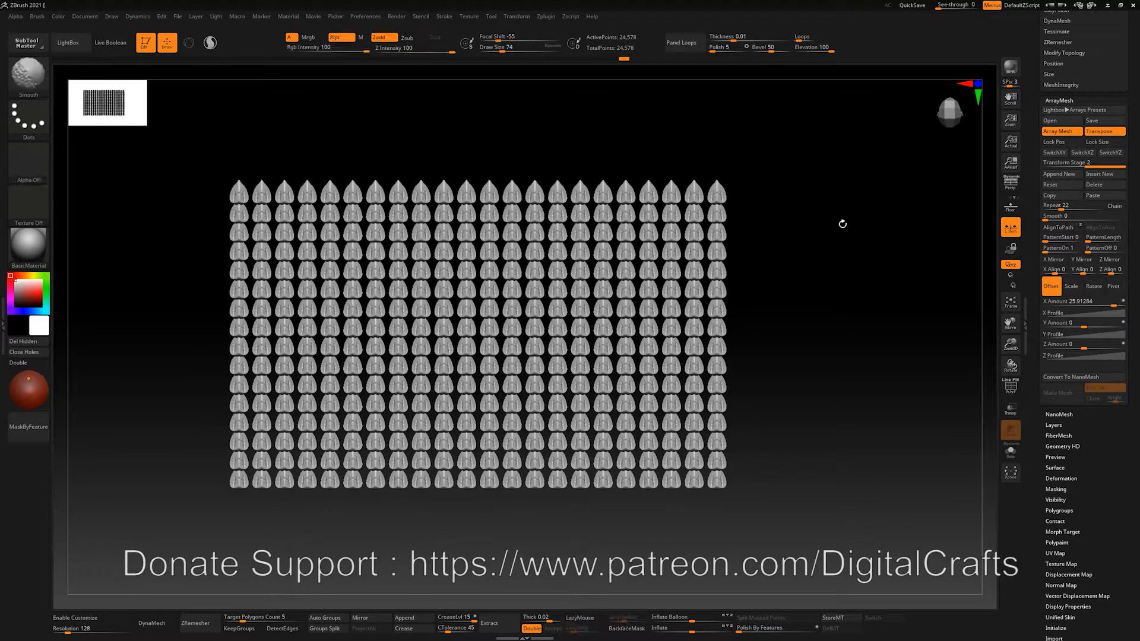
key("f")
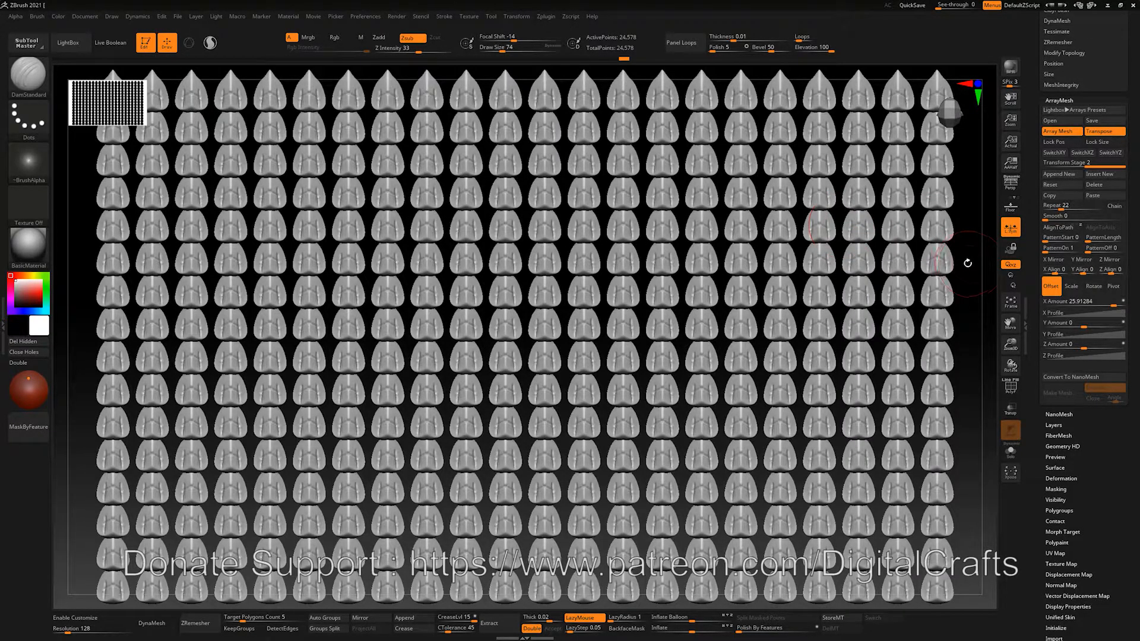
left_click_drag(972, 257, 952, 258, "alt")
left_click_drag(983, 340, 859, 222, "alt")
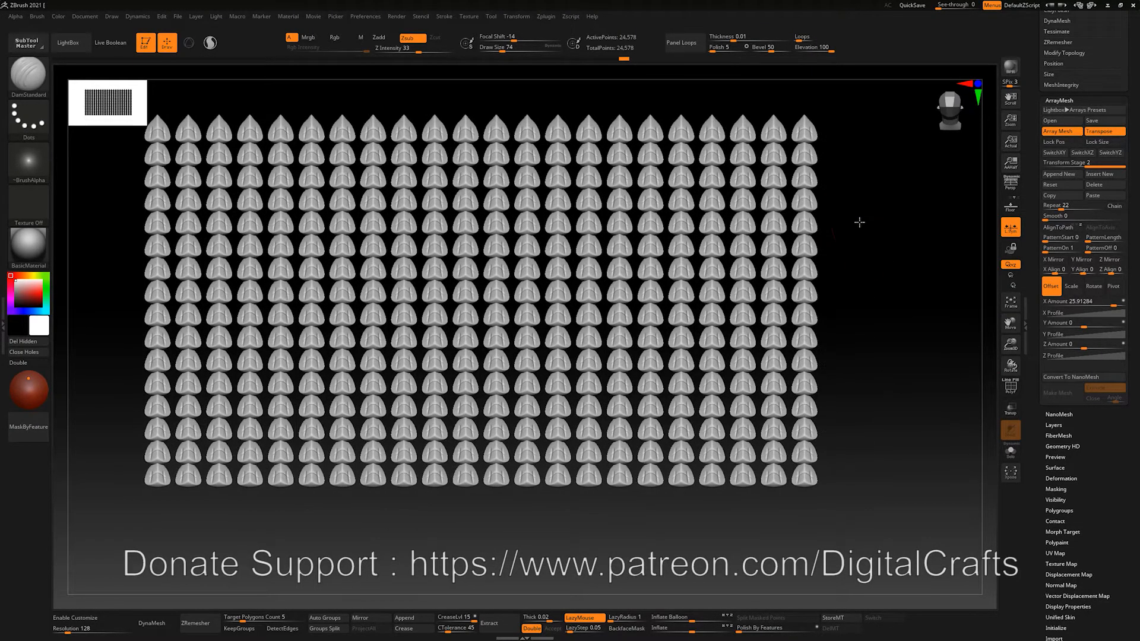
left_click_drag(1060, 210, 1056, 210)
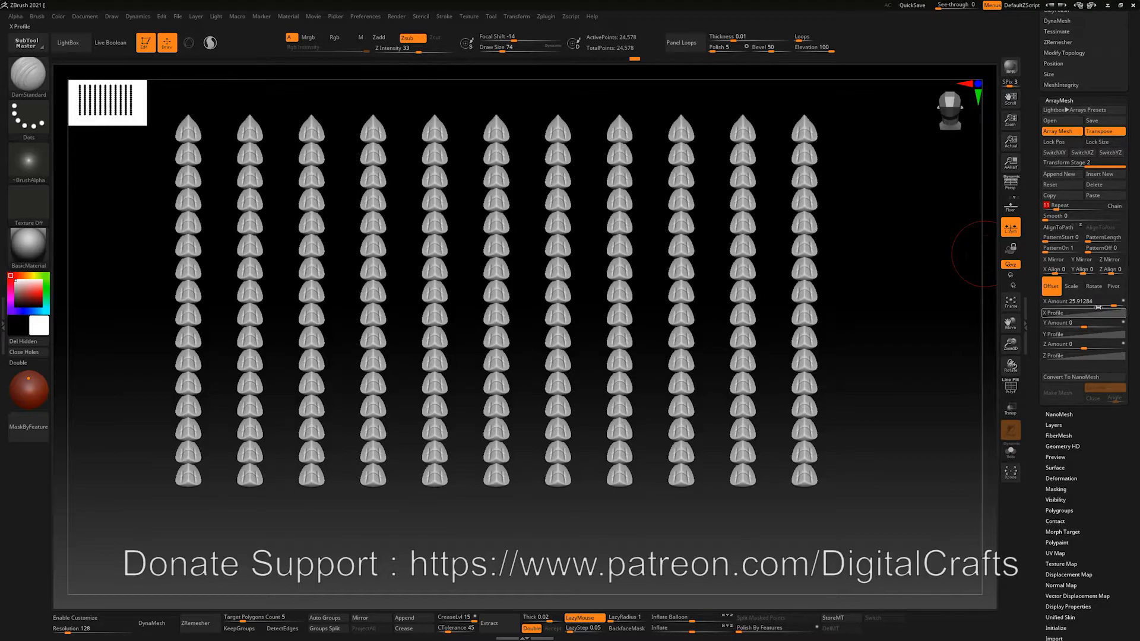
left_click_drag(1098, 303, 1109, 302)
In Transform Stage 1, reduce the rows and close up the Z spacing between them
left_click(1059, 173)
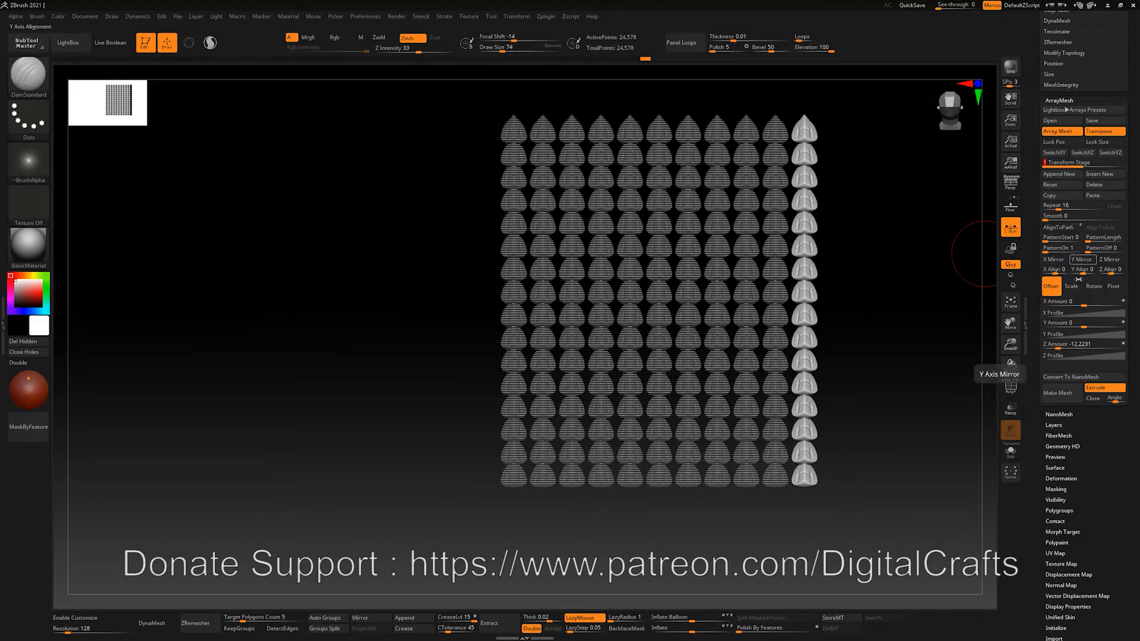
left_click_drag(1059, 208, 1054, 208)
left_click_drag(1057, 346, 1060, 345)
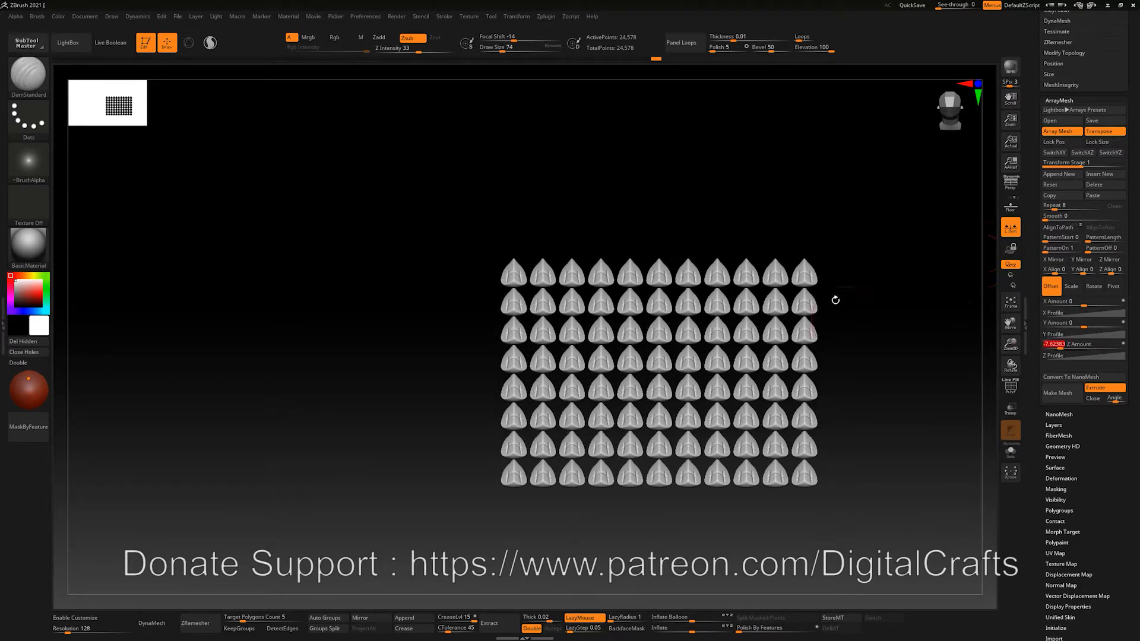
left_click_drag(866, 317, 772, 293, "alt")
Select the second stage and append a third transform stage at Repeat 2 with zero offsets
left_click(1089, 165)
left_click_drag(854, 224, 981, 168, "alt")
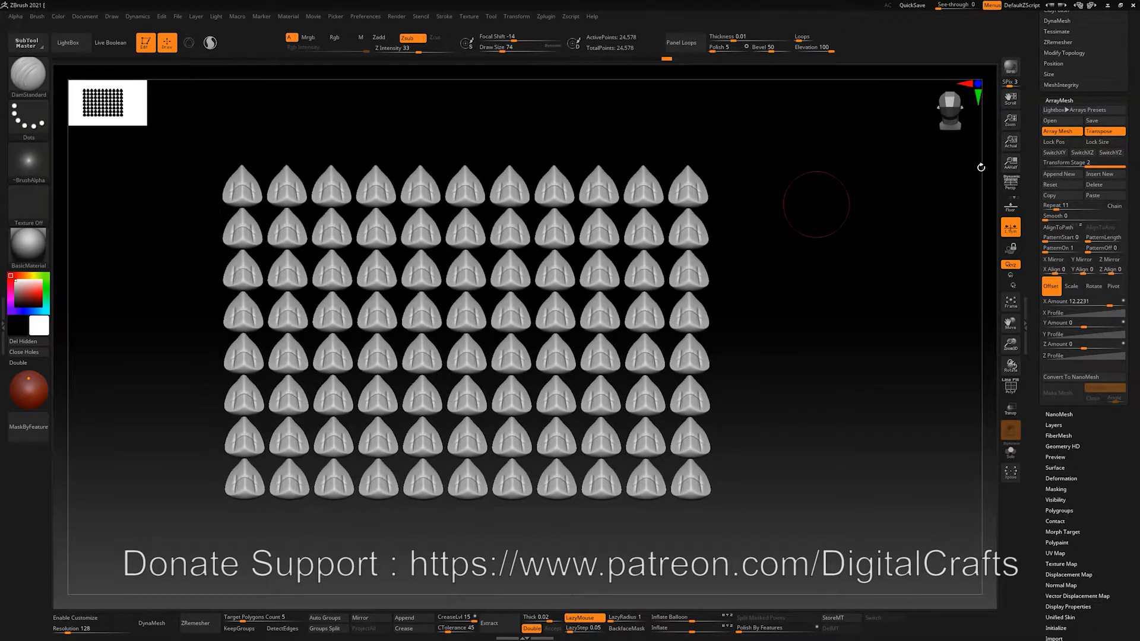
left_click(1062, 176)
left_click_drag(819, 232, 861, 216)
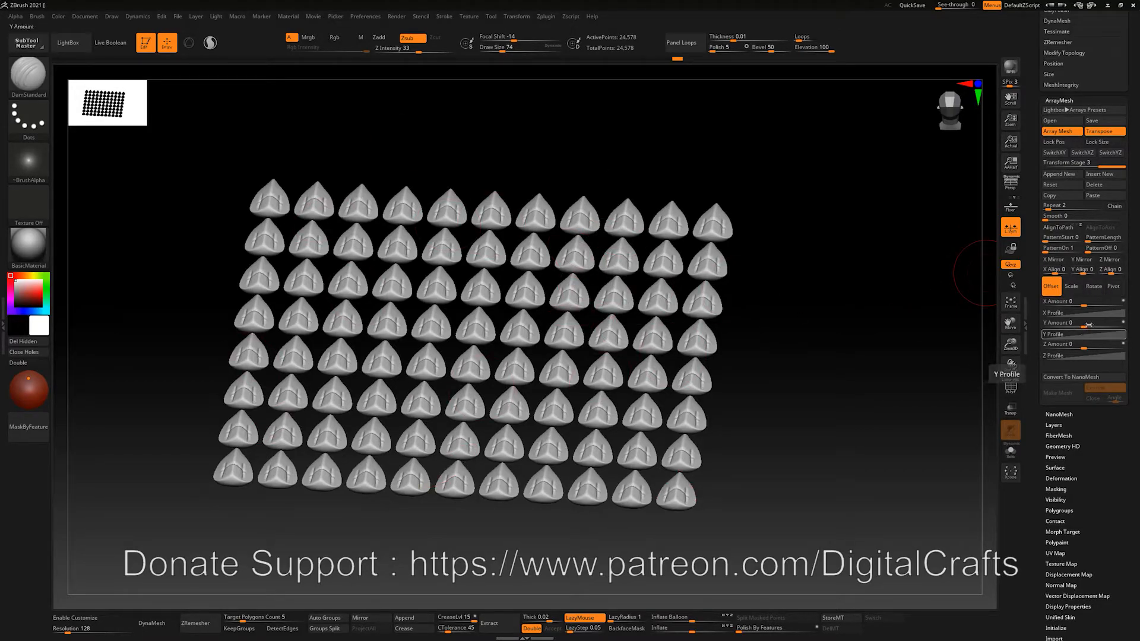
Offset the third transform stage and stack 12 repeats at Y Amount 43.37571 into a dense sheet
left_click_drag(1094, 324, 1116, 320)
left_click_drag(787, 327, 782, 273, "alt")
left_click_drag(794, 369, 793, 232, "alt")
left_click_drag(790, 260, 857, 234)
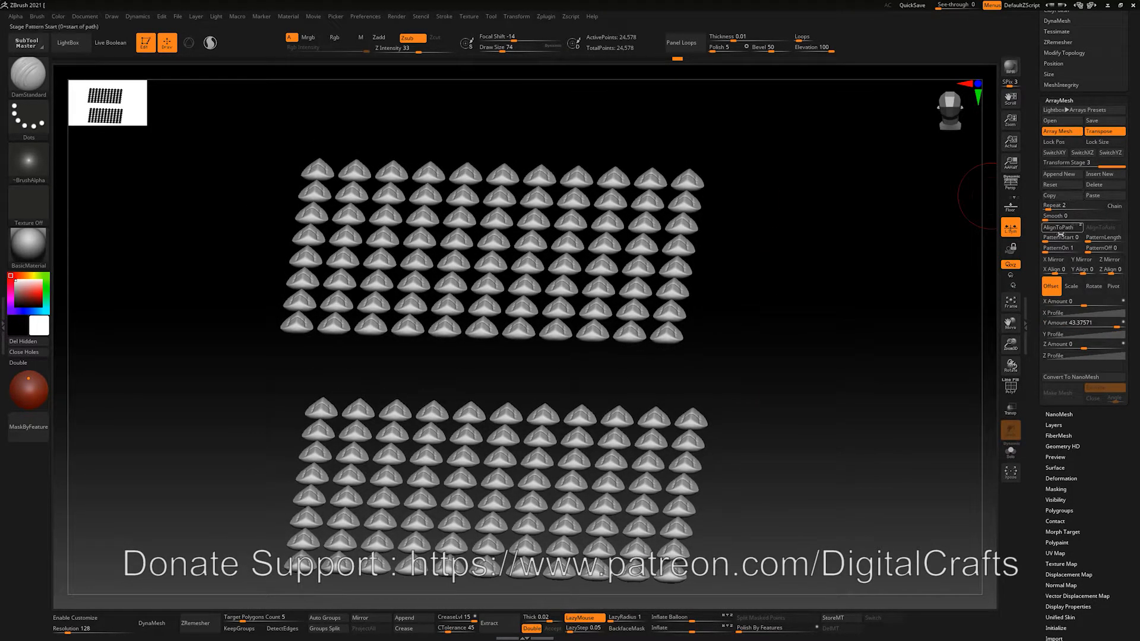
left_click_drag(1053, 209, 1056, 209)
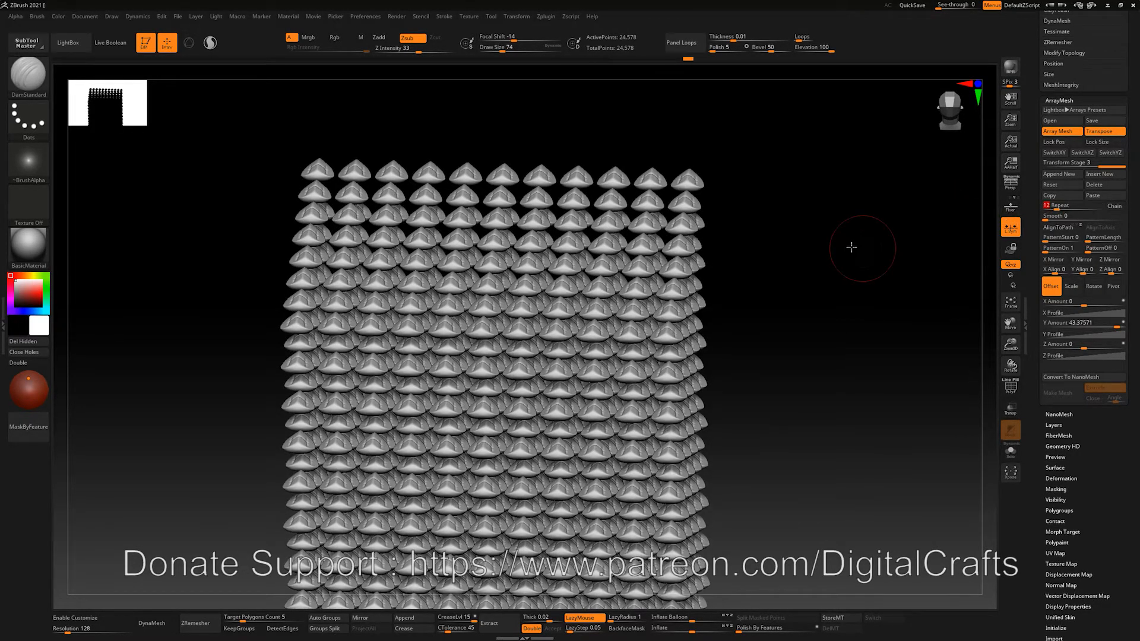
left_click_drag(851, 247, 908, 234)
left_click_drag(590, 145, 737, 208)
scroll(781, 223, "up", 6)
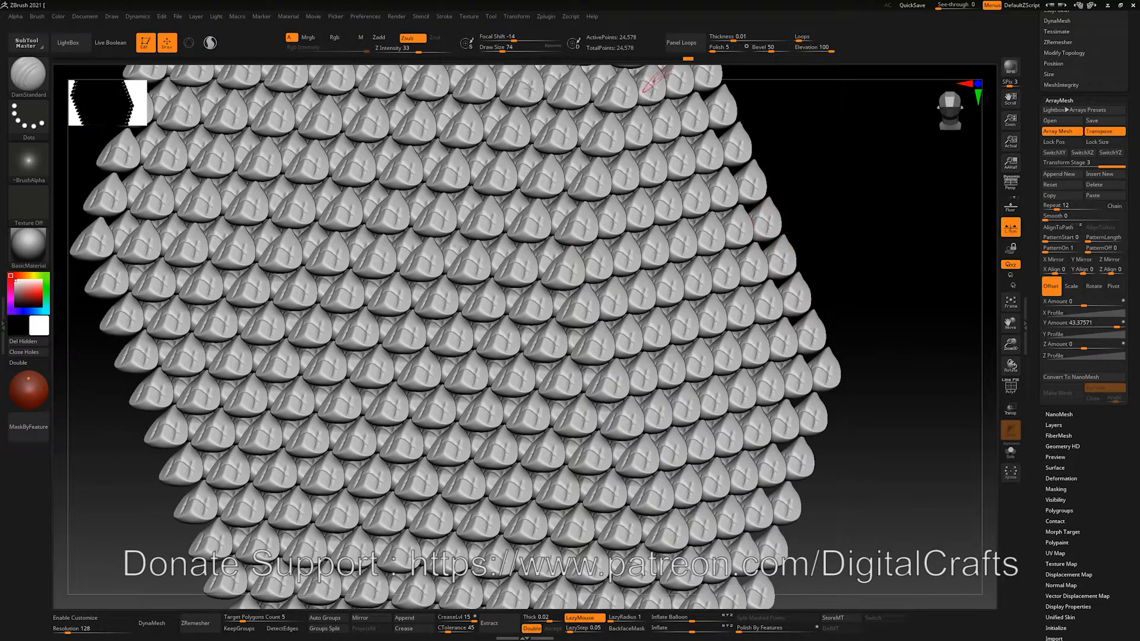
Shrink Draw Size to about 37 and pull the scale wider with the Move brush (BMV)
key("s")
left_click_drag(568, 274, 561, 269)
key("b")
key("m")
key("v")
left_click_drag(582, 271, 635, 193)
left_click_drag(841, 188, 736, 211, "alt")
Undo three times back to the flat grid of 11 narrow scales at X Amount 12.2231, then recentre it
key("ctrl+z")
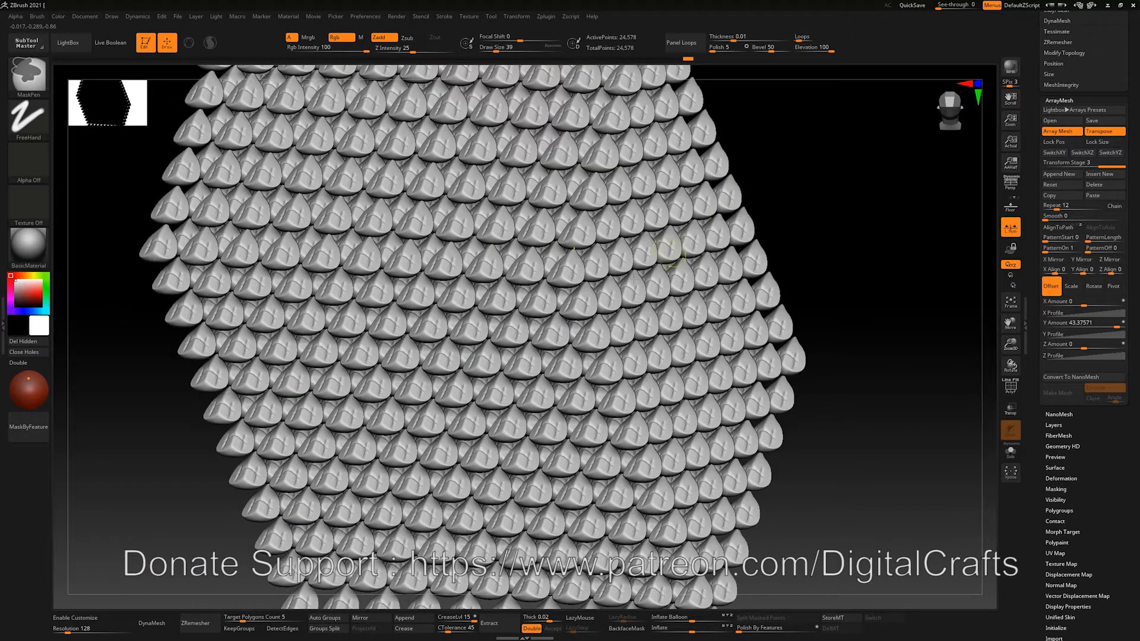
key("ctrl+z")
key("ctrl+z")
key("ctrl+z")
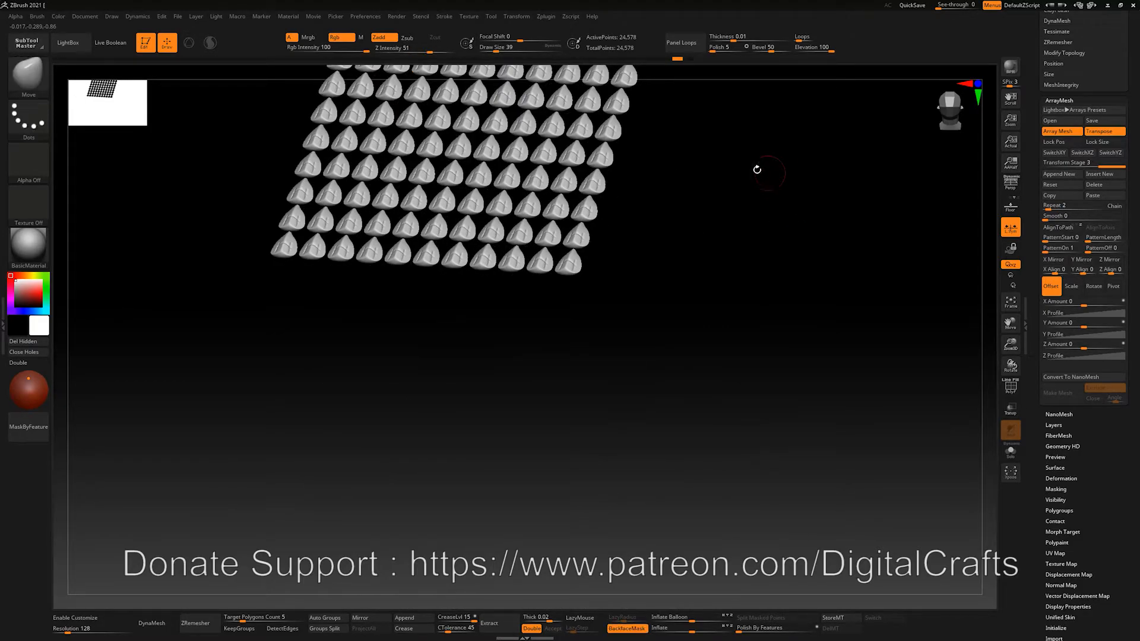
key("ctrl+z")
key("ctrl+z")
mouse_move(765, 194)
left_mouse_down()
mouse_move(757, 201)
mouse_move(788, 249)
left_mouse_up()
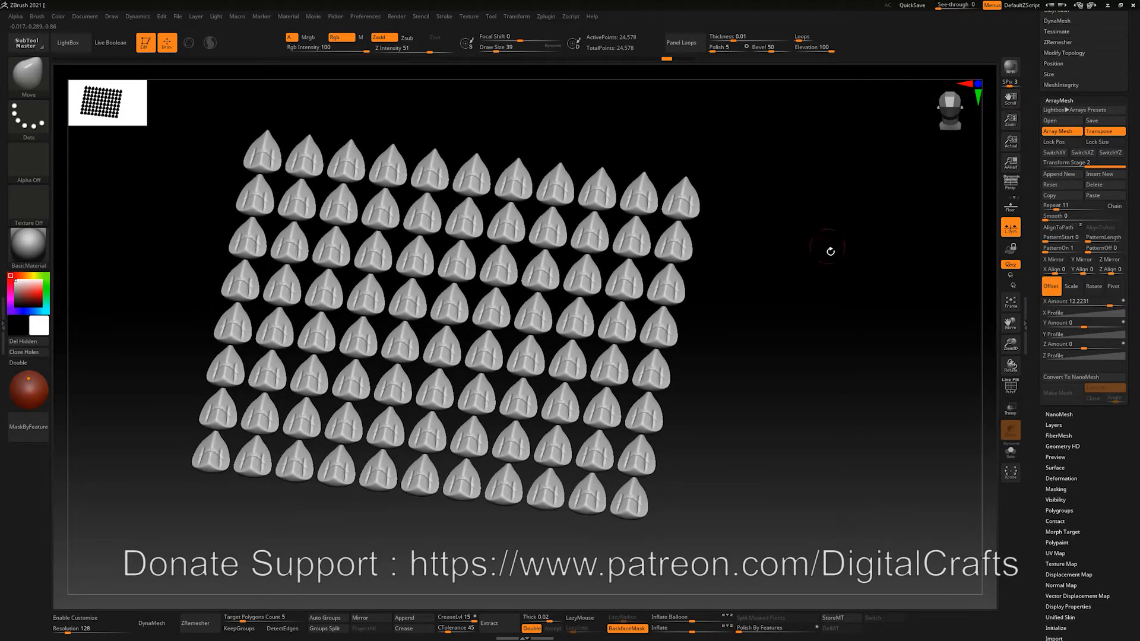
left_click_drag(792, 219, 436, 193)
left_click_drag(430, 248, 400, 231, "alt")
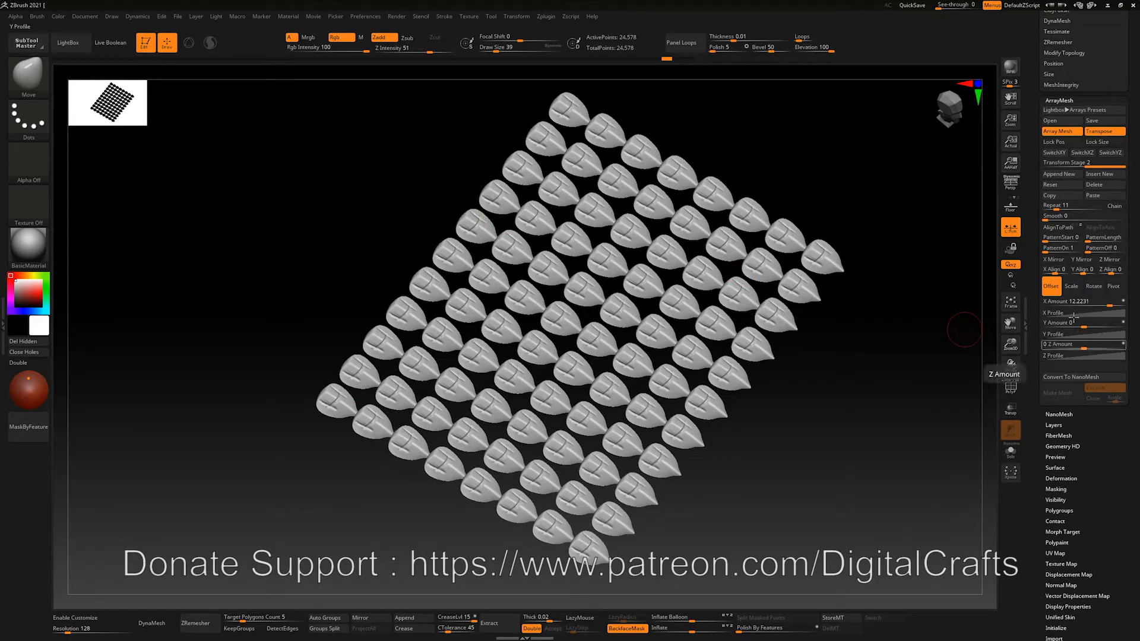
Switch ArrayMesh to Rotate, remove the extra transform stage, and set Y Amount to 5 per copy
left_click(1094, 287)
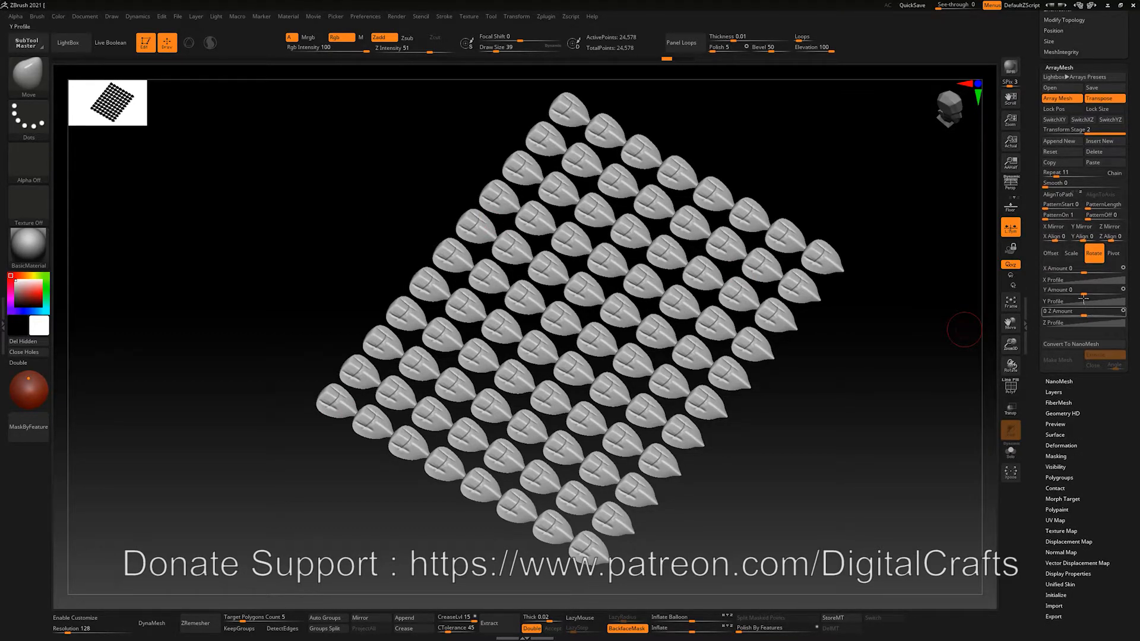
mouse_move(1092, 292)
left_mouse_down()
mouse_move(1113, 294)
mouse_move(1092, 300)
left_mouse_up()
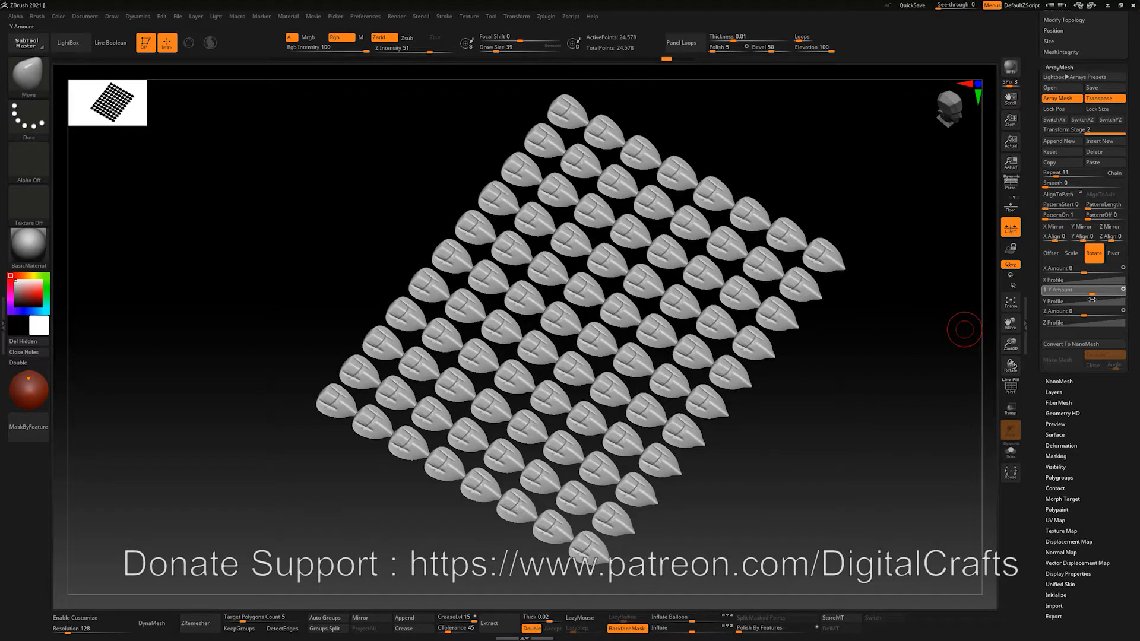
left_click_drag(1099, 130, 1060, 129)
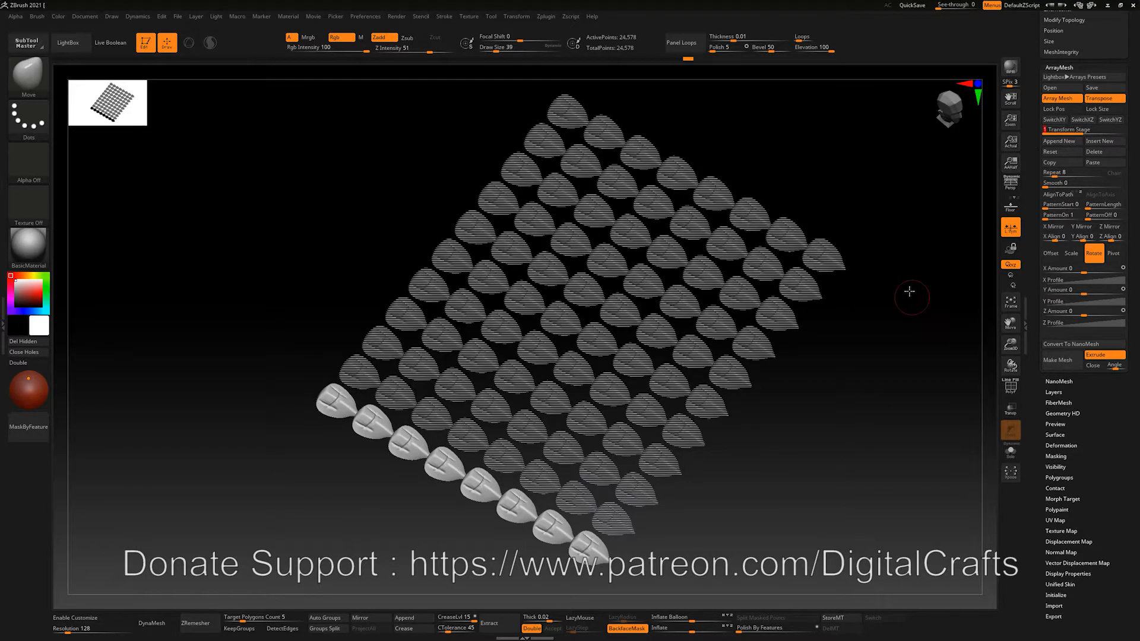
left_click_drag(1090, 290, 1112, 281)
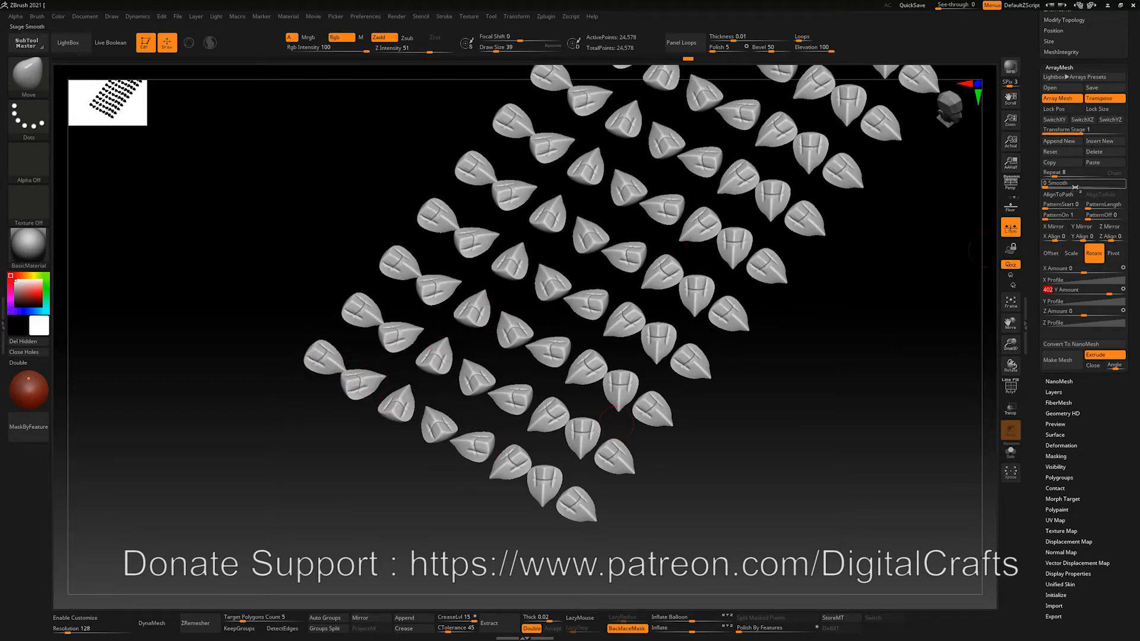
left_click(1100, 142)
left_click(1101, 157)
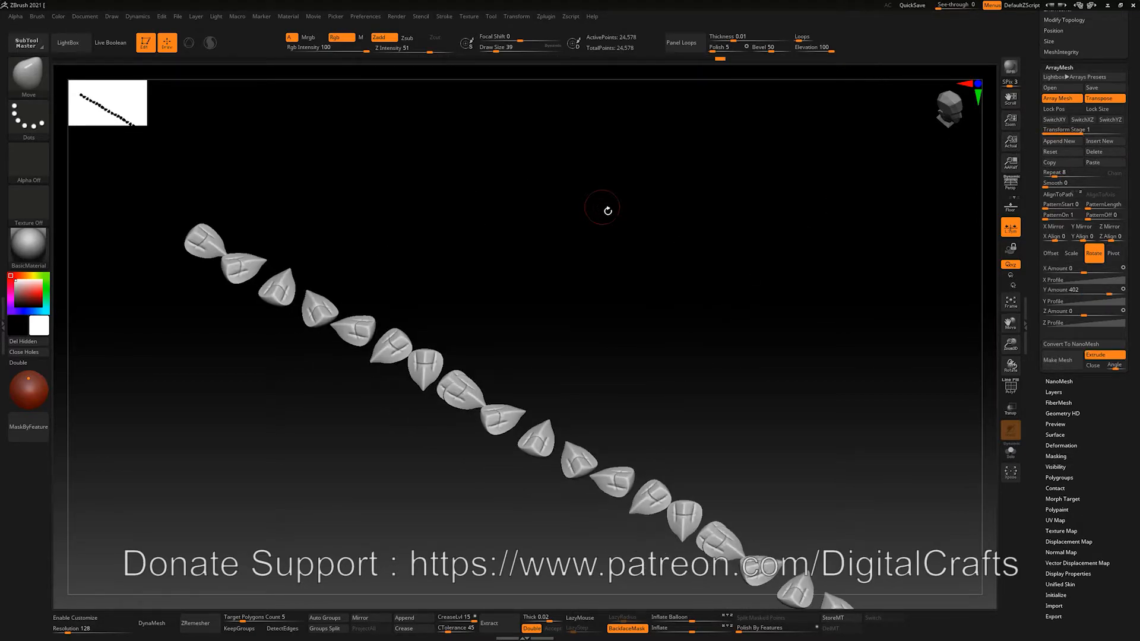
left_click_drag(1097, 290, 1095, 293)
left_click_drag(664, 291, 748, 285)
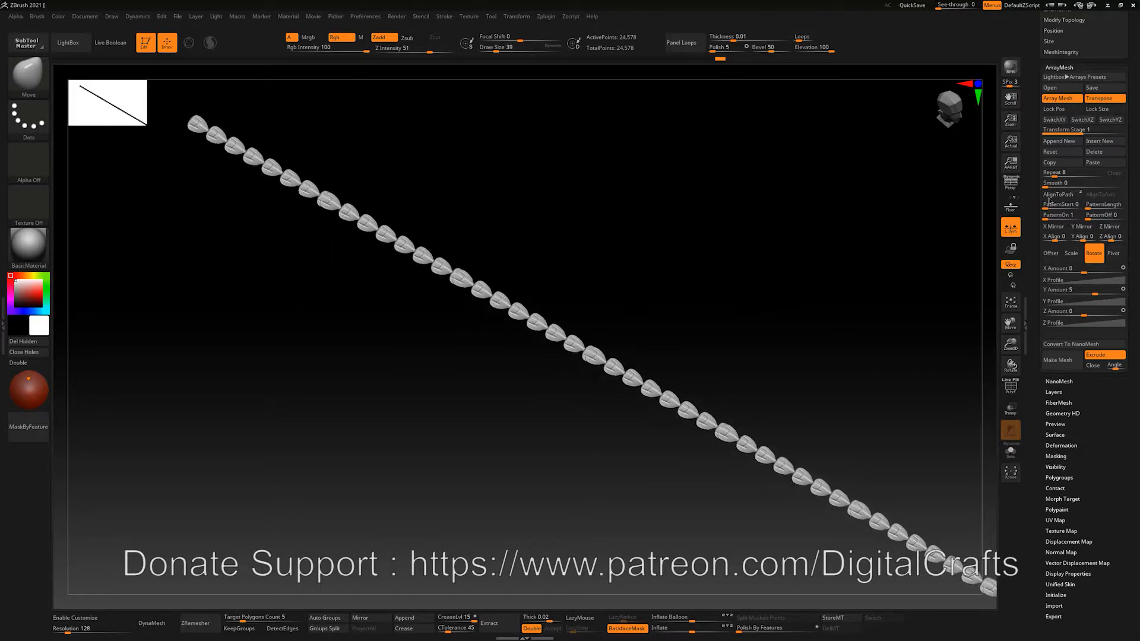
Set Repeat to 9, delete Transform Stage 2, and raise the Rotate Y Amount to 163
left_click_drag(1055, 173, 1055, 173)
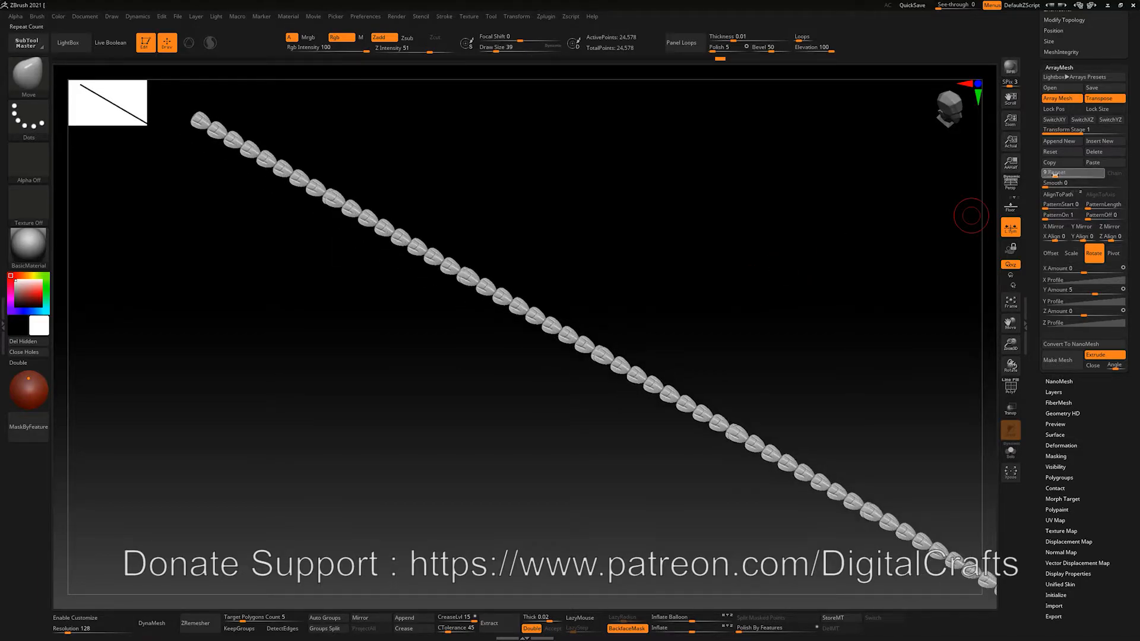
left_click(1110, 132)
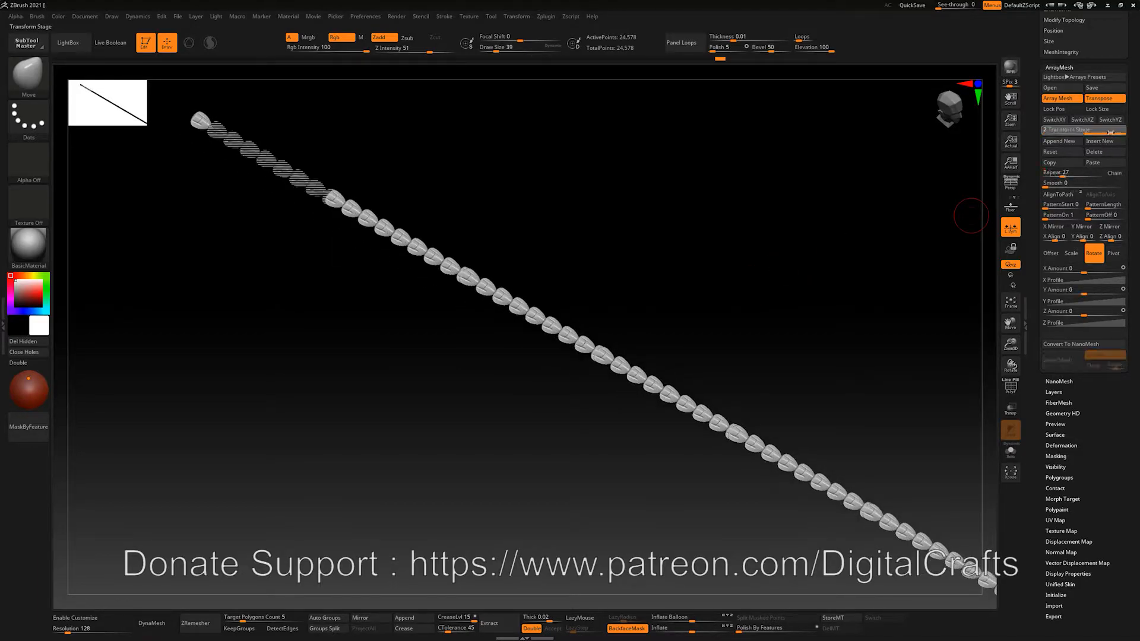
left_click(1104, 153)
left_click_drag(636, 152, 879, 368, "alt")
left_click_drag(640, 276, 642, 234, "alt")
left_click_drag(642, 234, 783, 299, "alt")
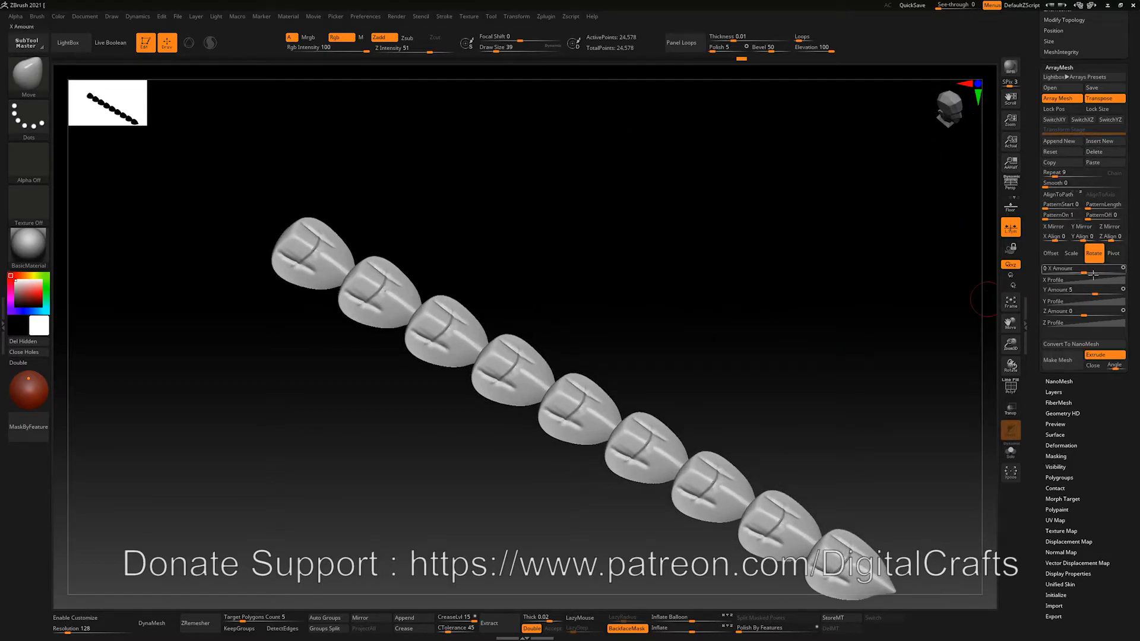
left_click_drag(1090, 295, 1105, 291)
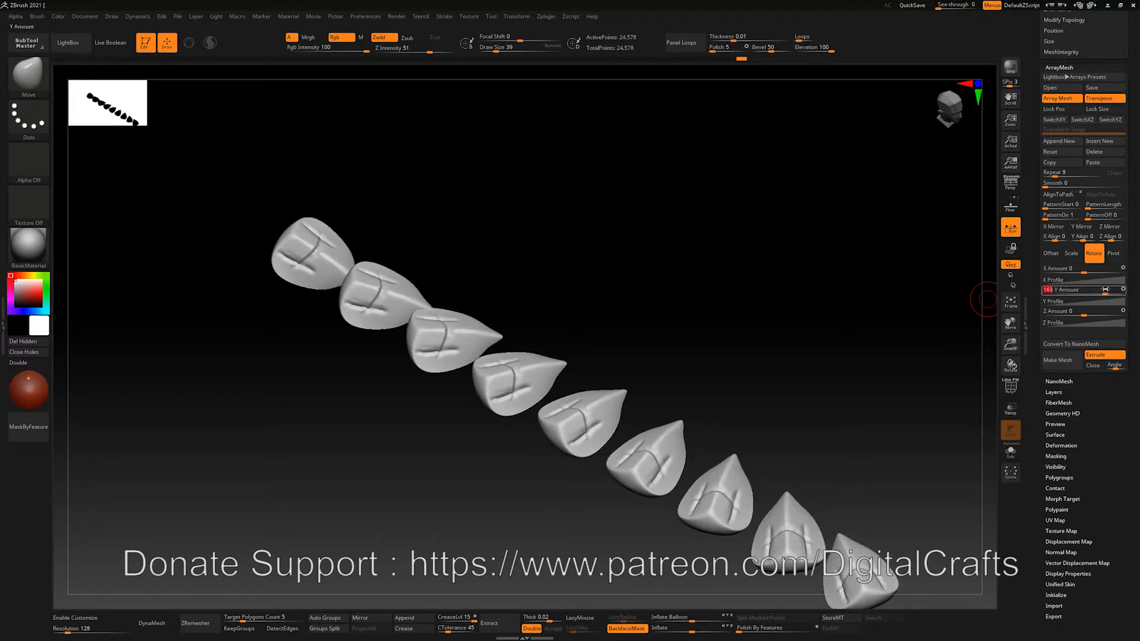
left_click_drag(631, 295, 437, 255)
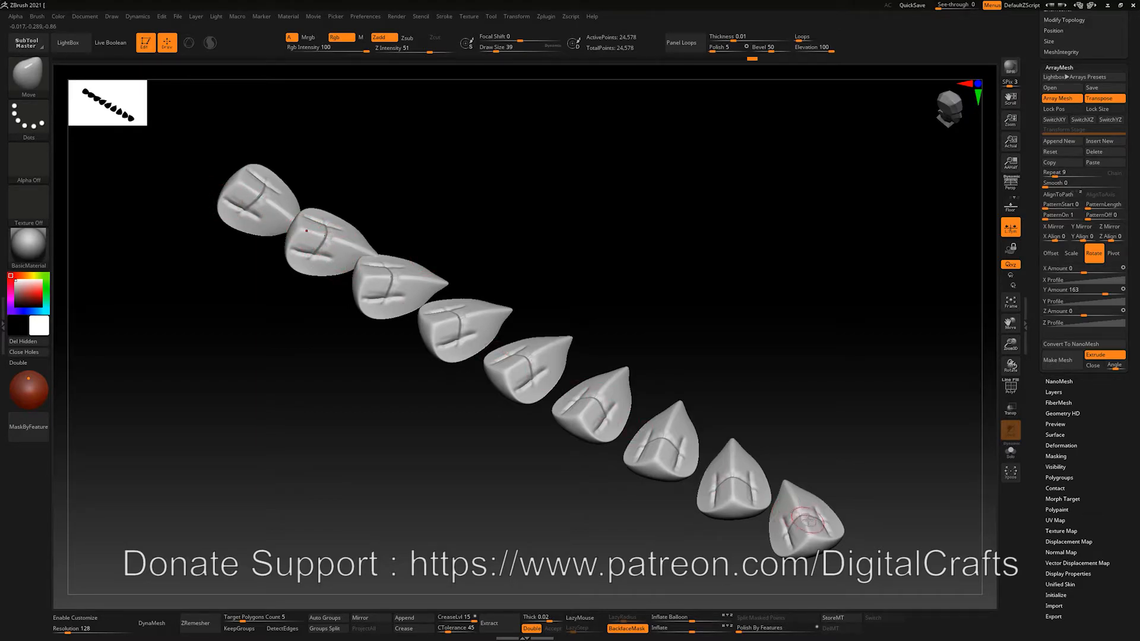
left_click_drag(867, 487, 830, 470, "alt")
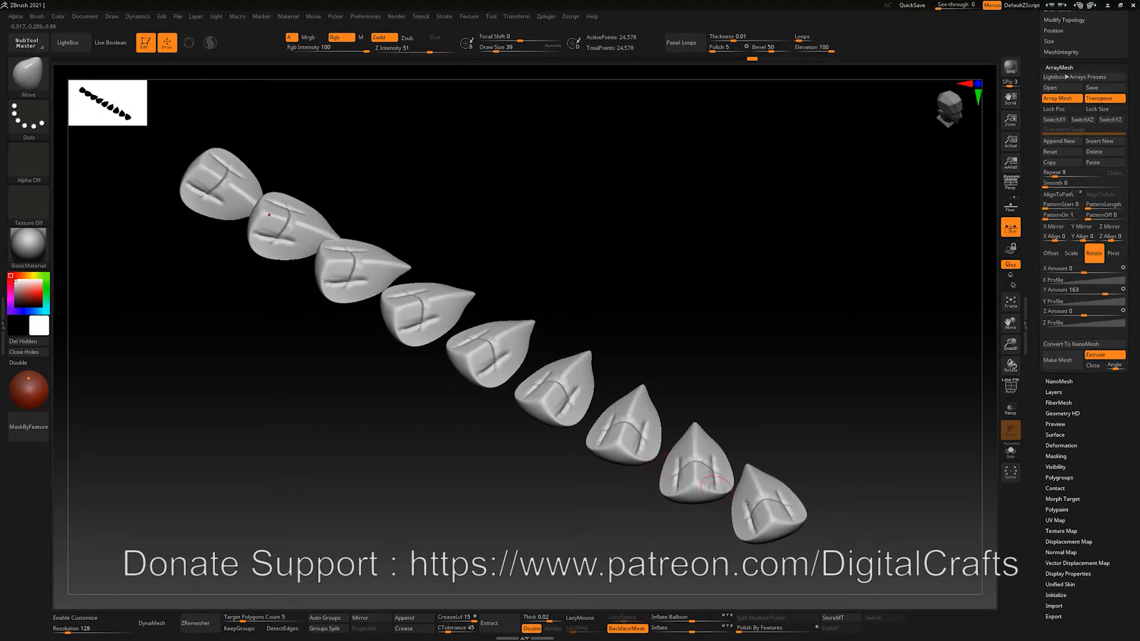
Extend the chain to 17, then 22 copies, with an Offset Z Amount of -15.90361
left_click_drag(880, 350, 929, 308, "alt")
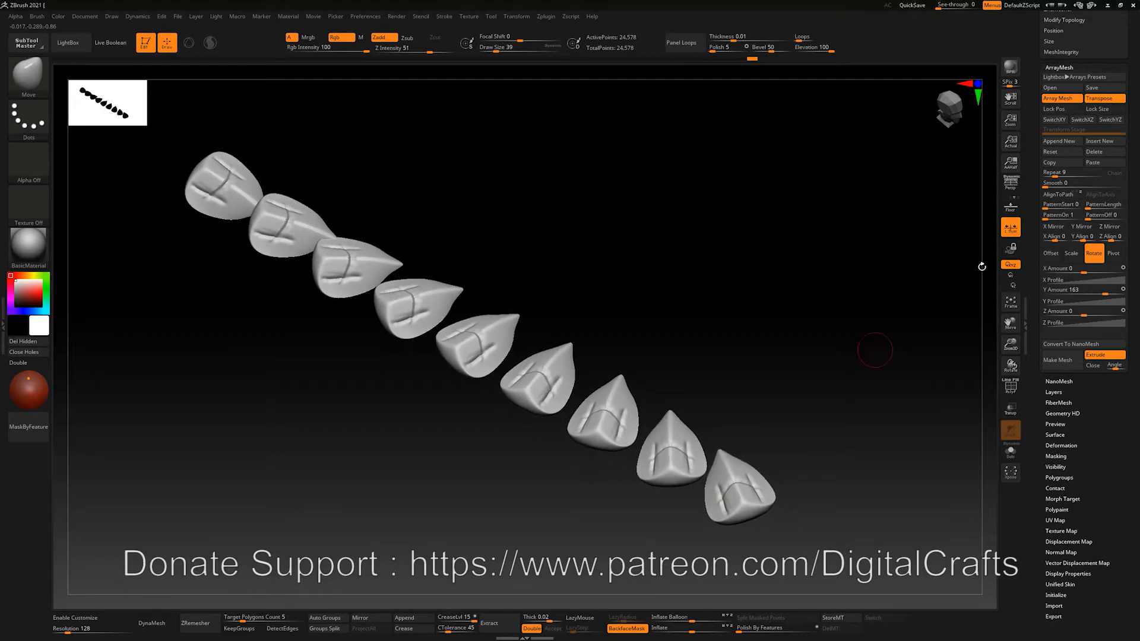
left_click_drag(1055, 174, 1059, 175)
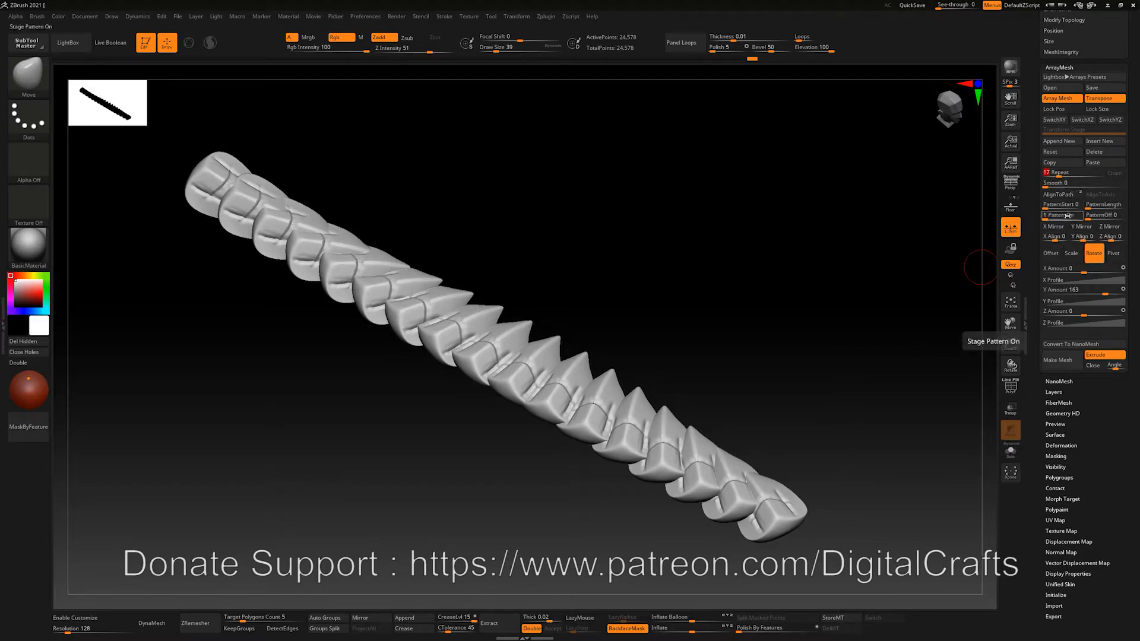
left_click(1051, 253)
left_click(1076, 311)
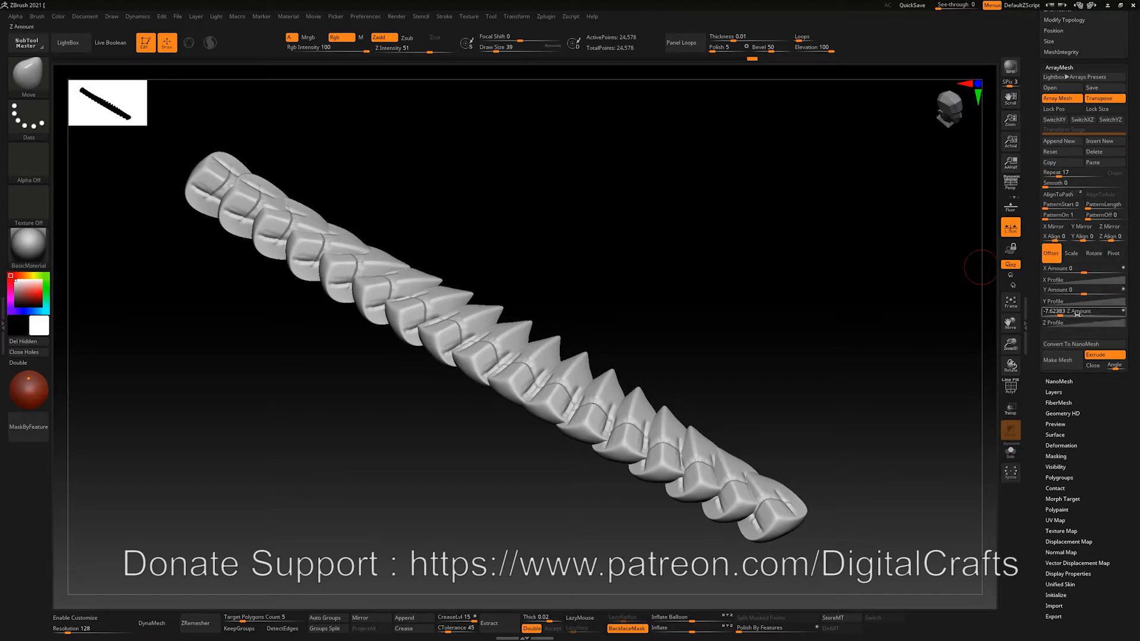
left_click_drag(1065, 314, 1056, 314)
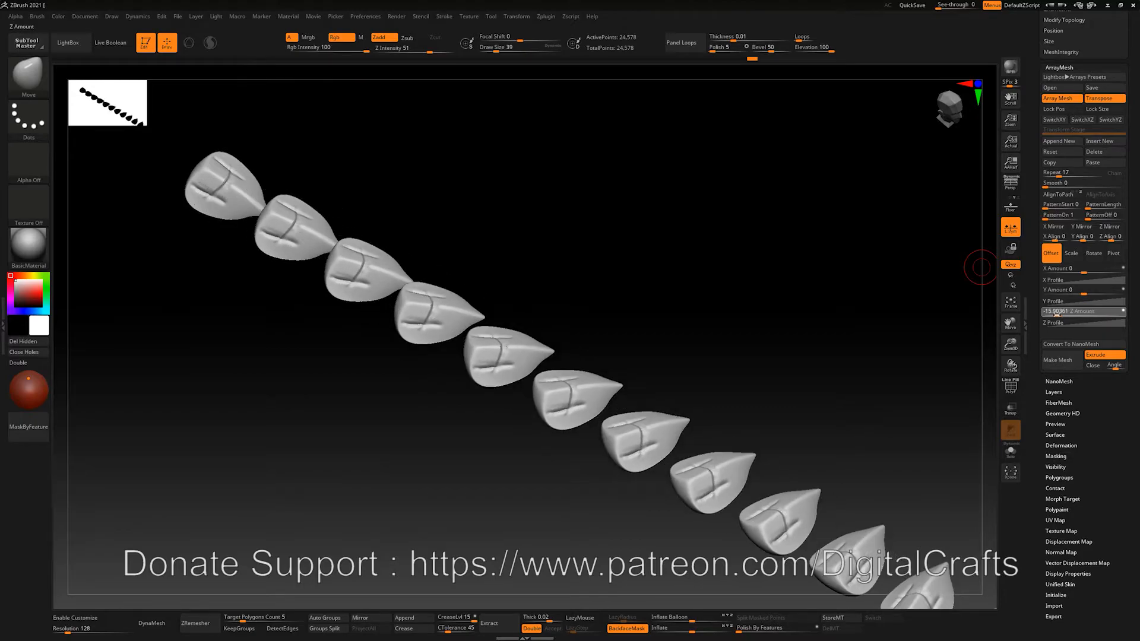
left_click_drag(753, 302, 612, 267, "alt")
left_click_drag(1059, 176, 1061, 175)
left_click_drag(794, 247, 761, 265)
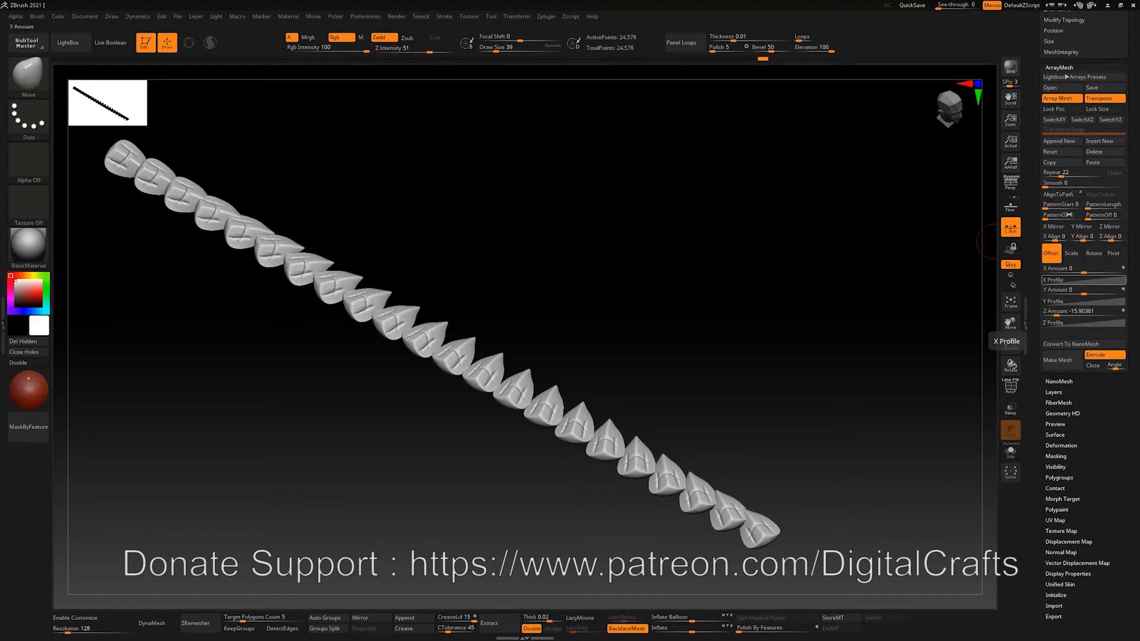
left_click(1093, 253)
Reshape the Rotate Y Profile curve, adding, moving and removing points to control the twist
left_click(1063, 301)
mouse_move(848, 279)
left_mouse_down()
mouse_move(825, 250)
mouse_move(859, 300)
mouse_move(875, 301)
left_mouse_up()
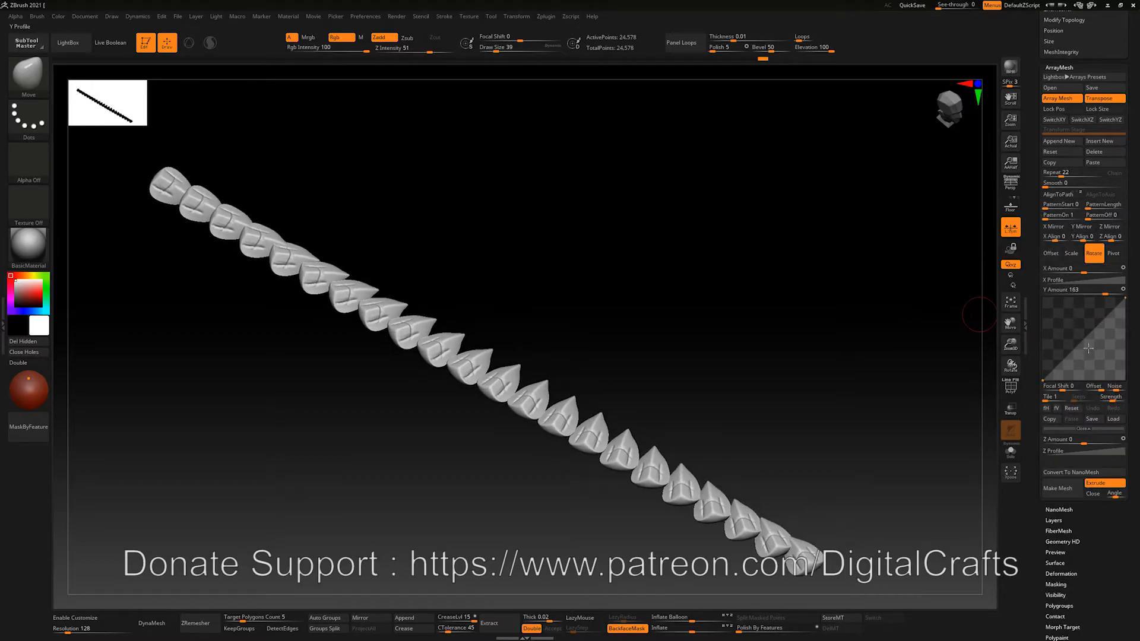
left_click_drag(1061, 360, 1085, 368)
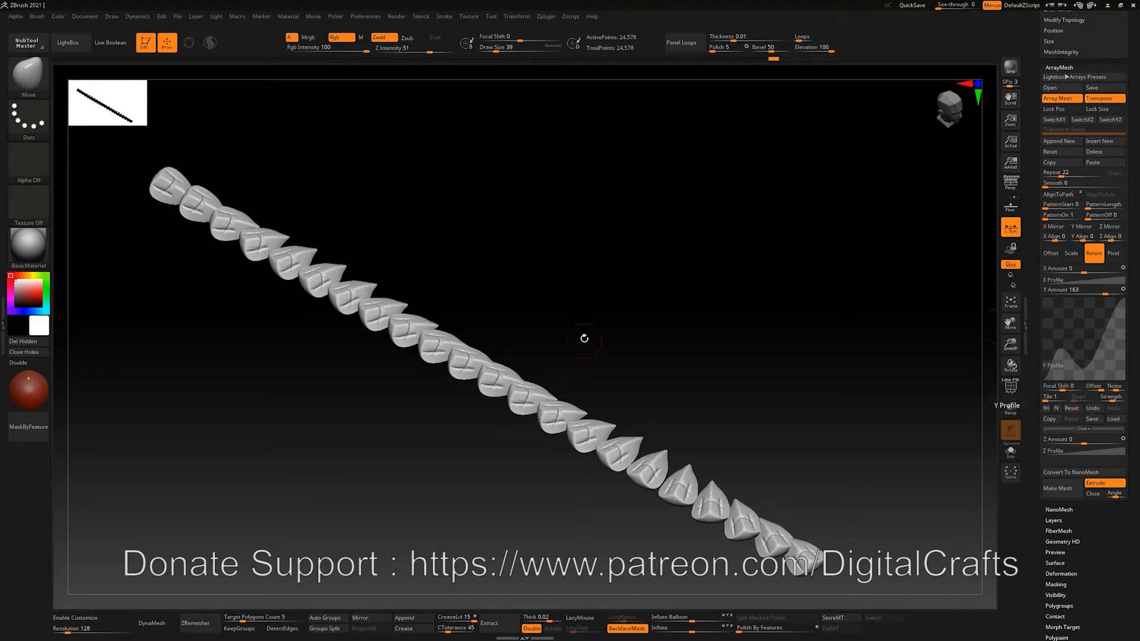
left_click_drag(529, 330, 524, 325, "alt")
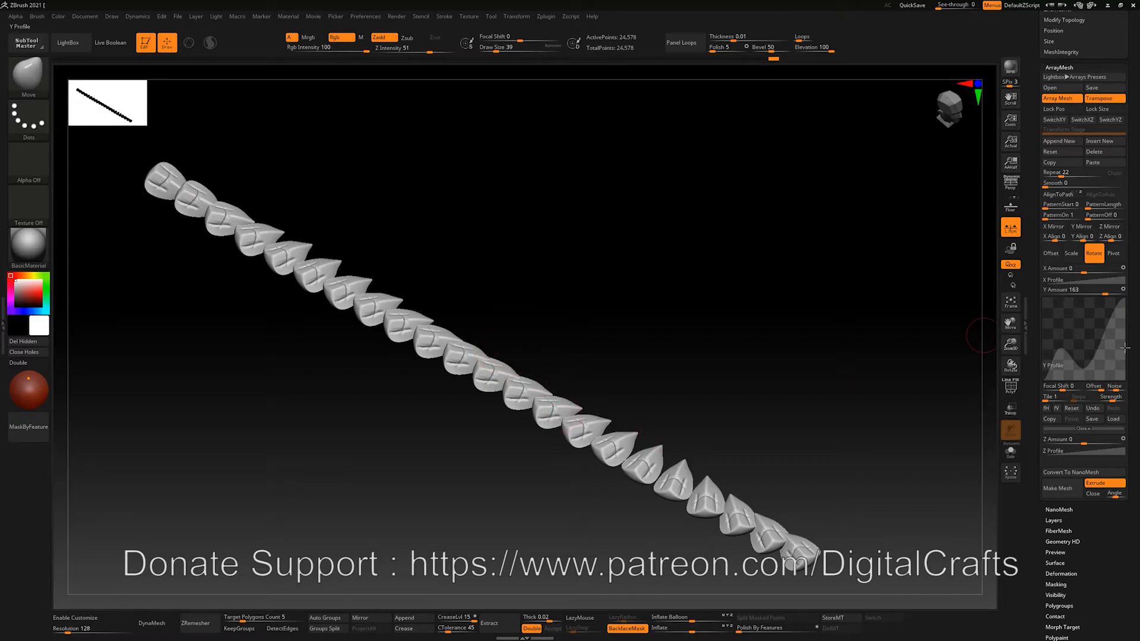
left_click_drag(1109, 326, 1100, 380)
left_click_drag(1118, 337, 1093, 311)
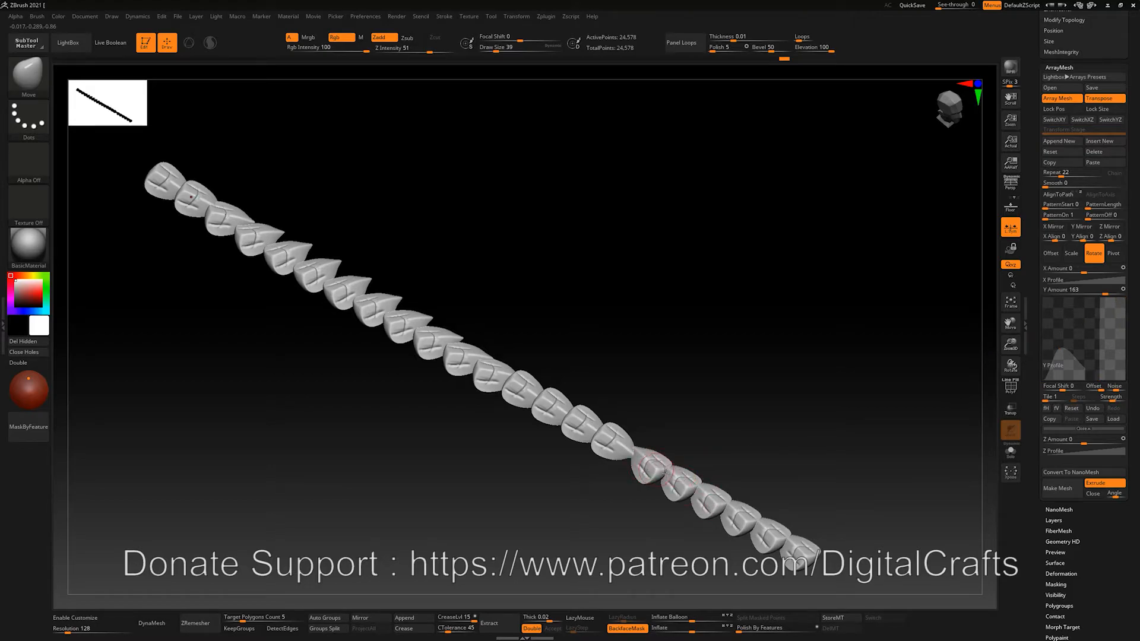
left_click_drag(1103, 305, 986, 321)
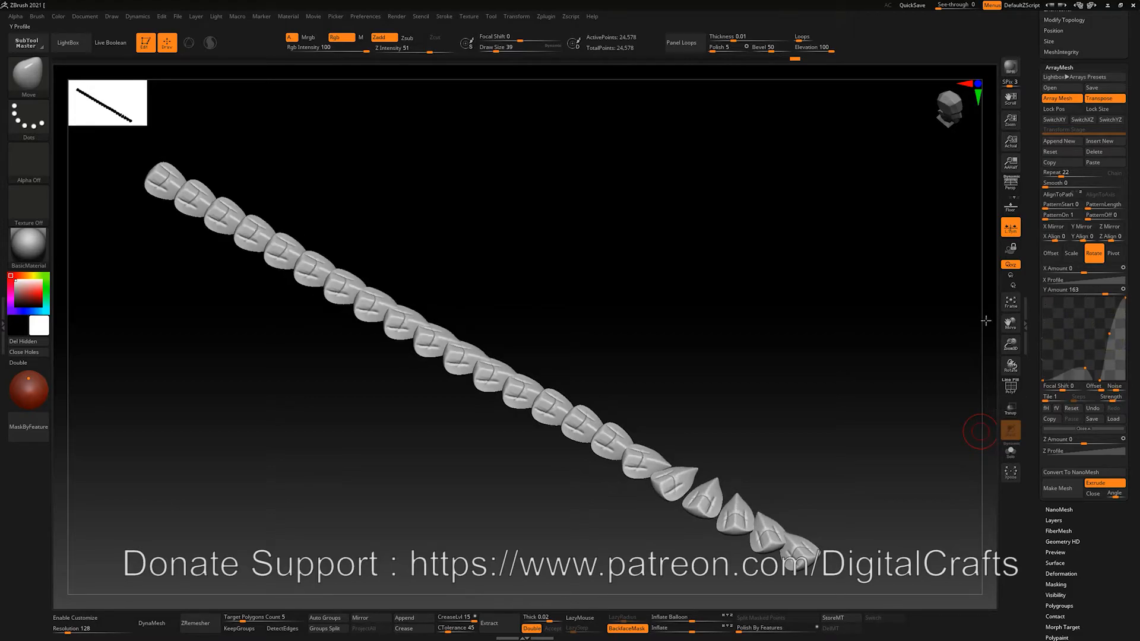
left_click_drag(1081, 370, 946, 338)
left_click_drag(1101, 378, 993, 359)
left_click_drag(1108, 334, 930, 366)
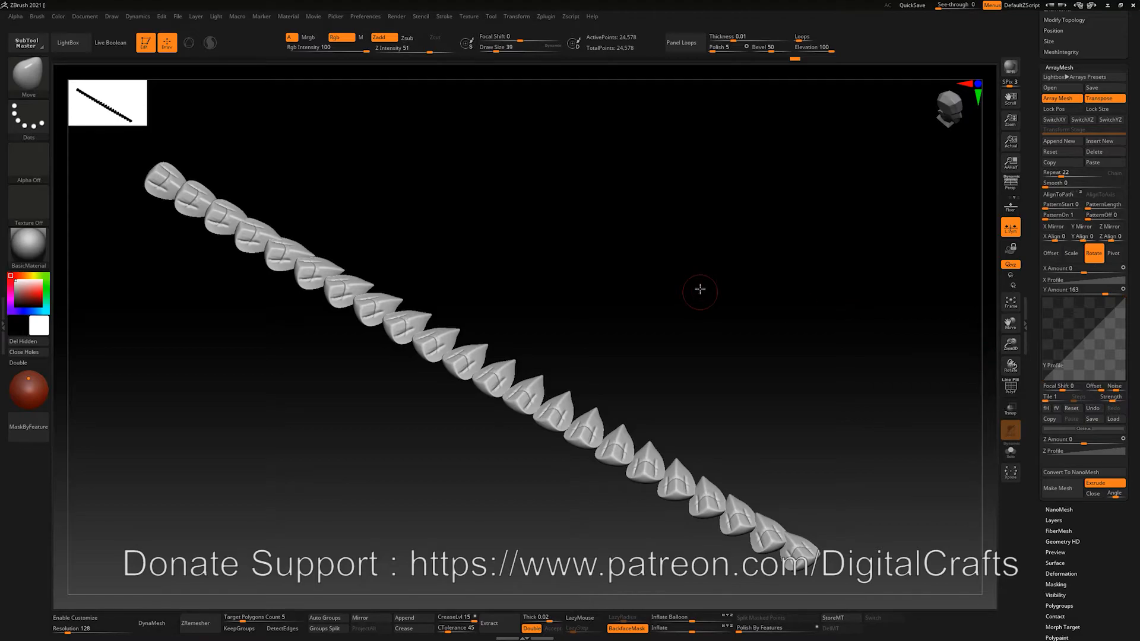
Drop the leftover profile point so the Y Profile is a straight diagonal ramp
left_click_drag(700, 289, 705, 282)
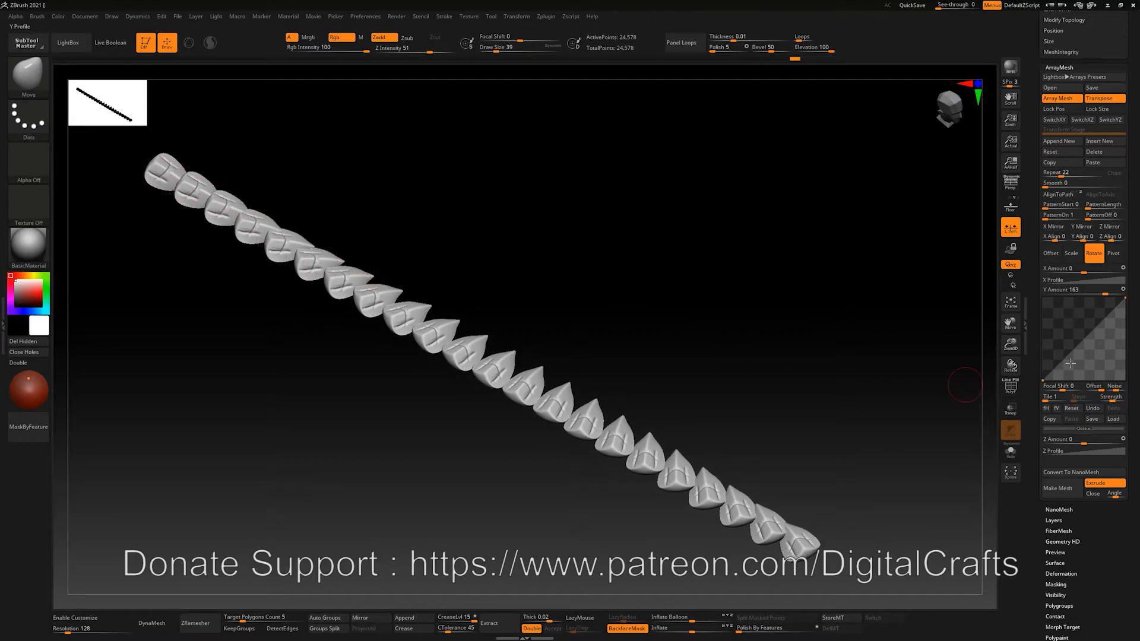
left_click_drag(851, 465, 807, 504)
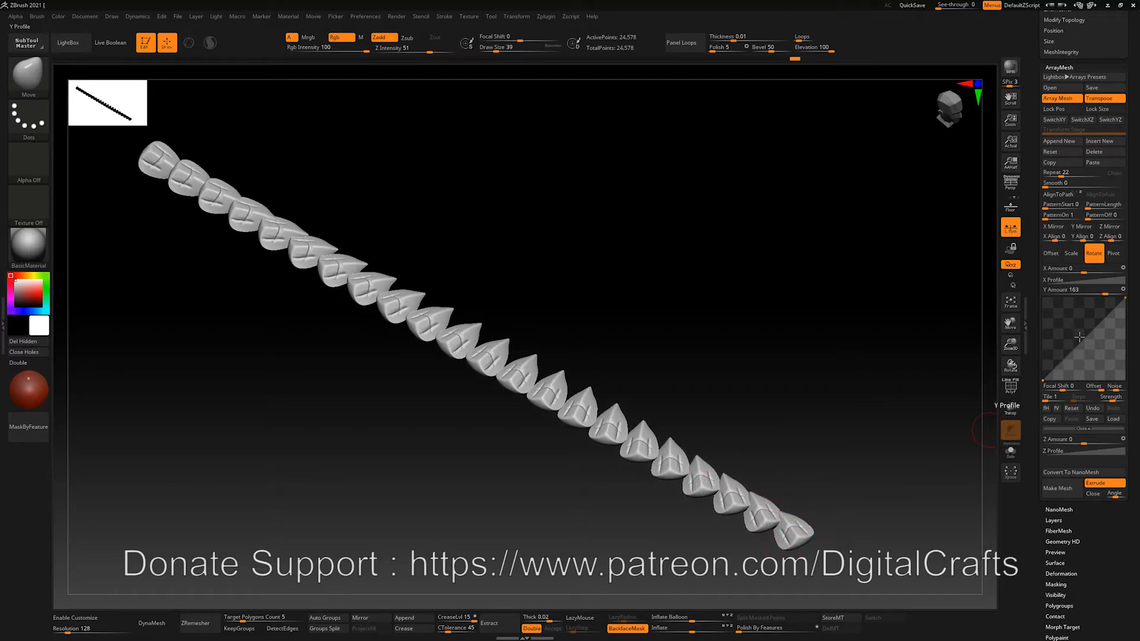
left_click_drag(1080, 337, 1102, 350)
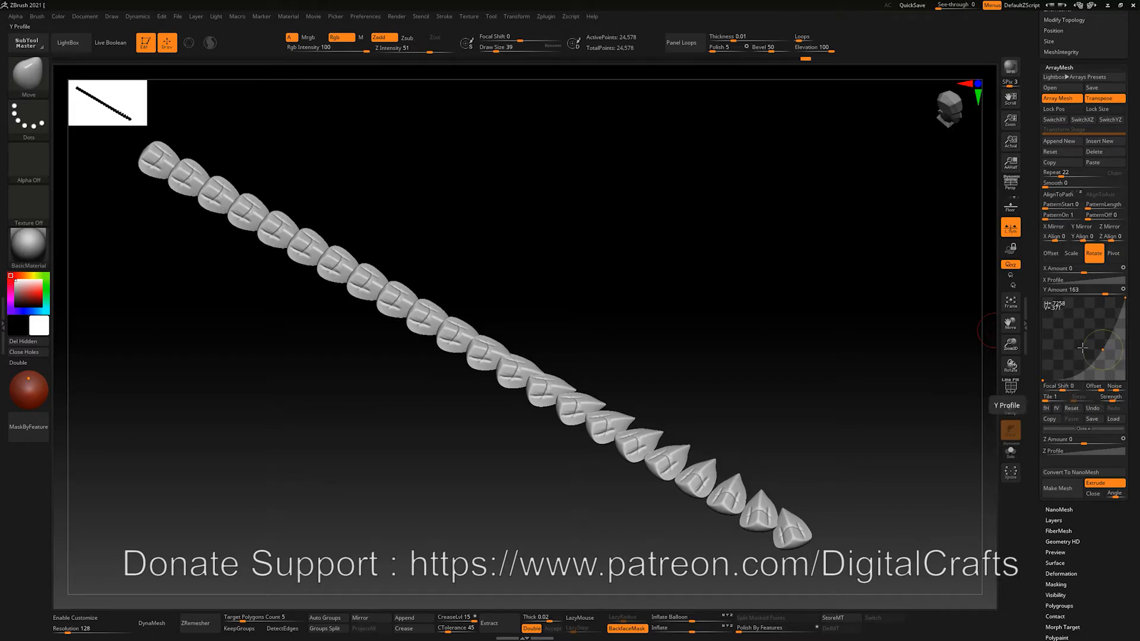
left_click_drag(1103, 351, 980, 355)
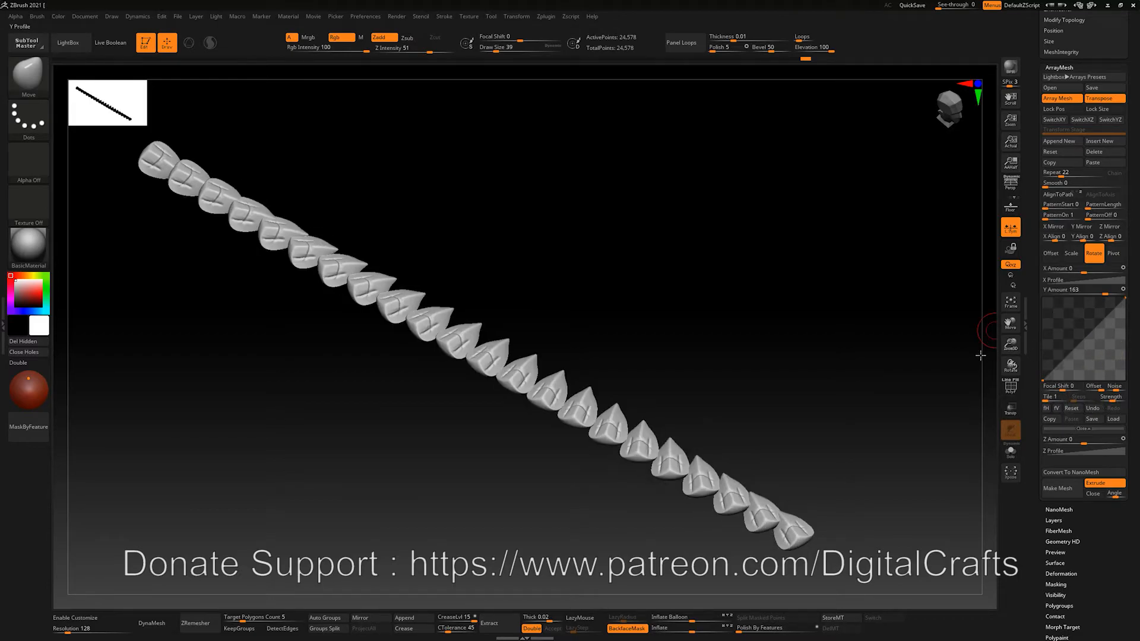
left_click_drag(669, 312, 673, 312, "alt")
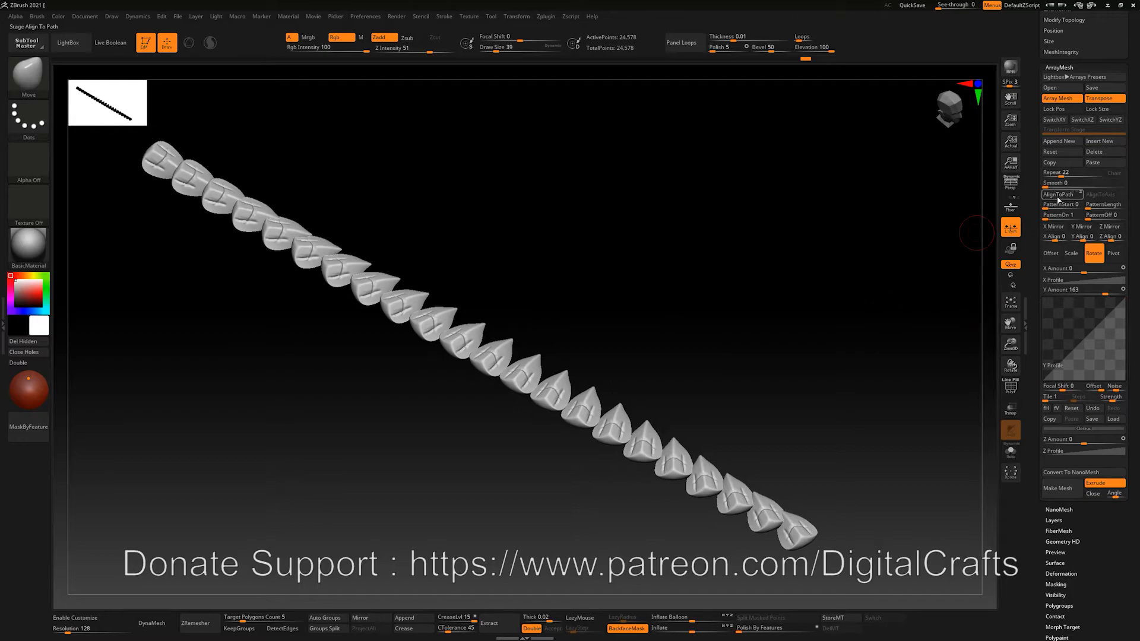
Collapse the Y Profile editor and set the Rotate Y Amount to 0
left_click(1081, 428)
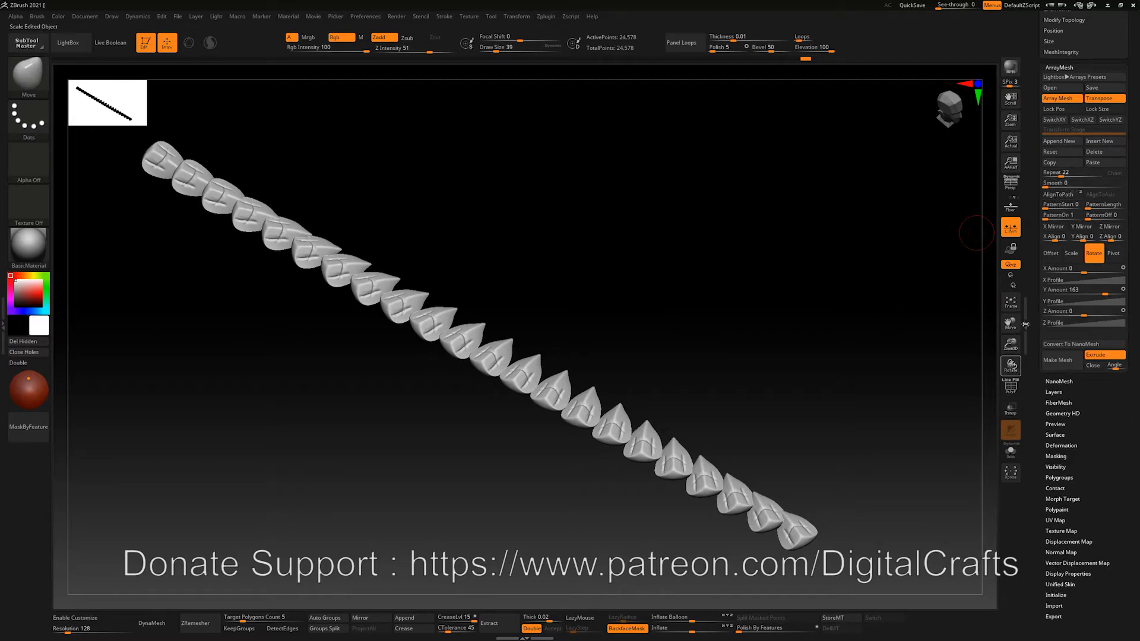
left_click_drag(1138, 358, 1135, 362)
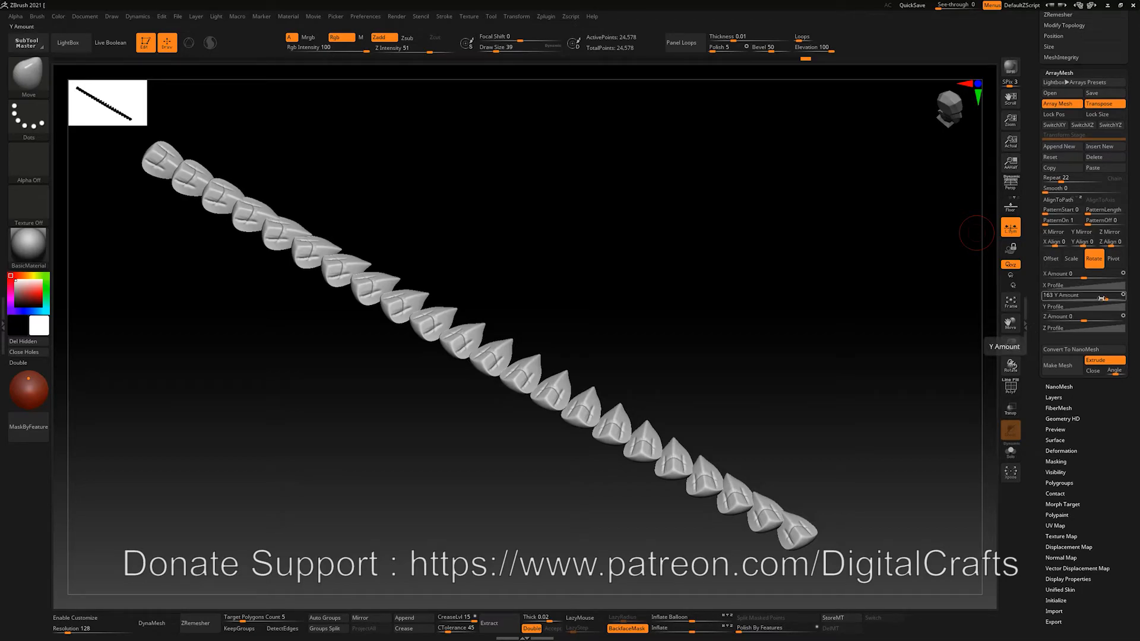
left_click_drag(1101, 297, 1084, 297)
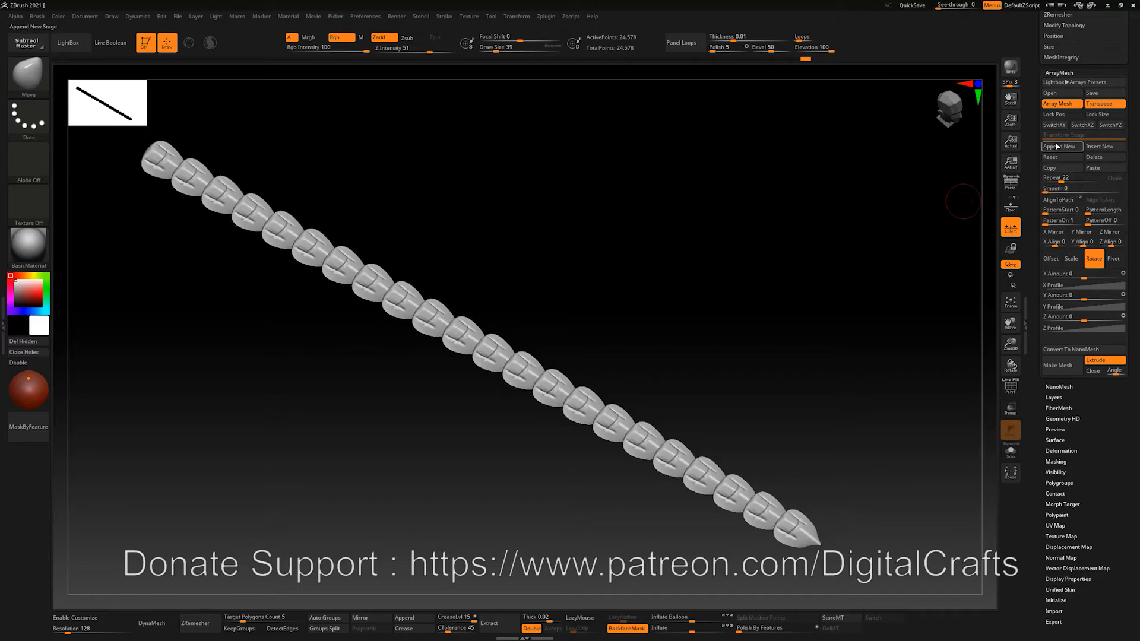
Append a second stage offsetting the chain about 15.9 in X, repeated 16 times, viewed from front
left_click(1043, 150)
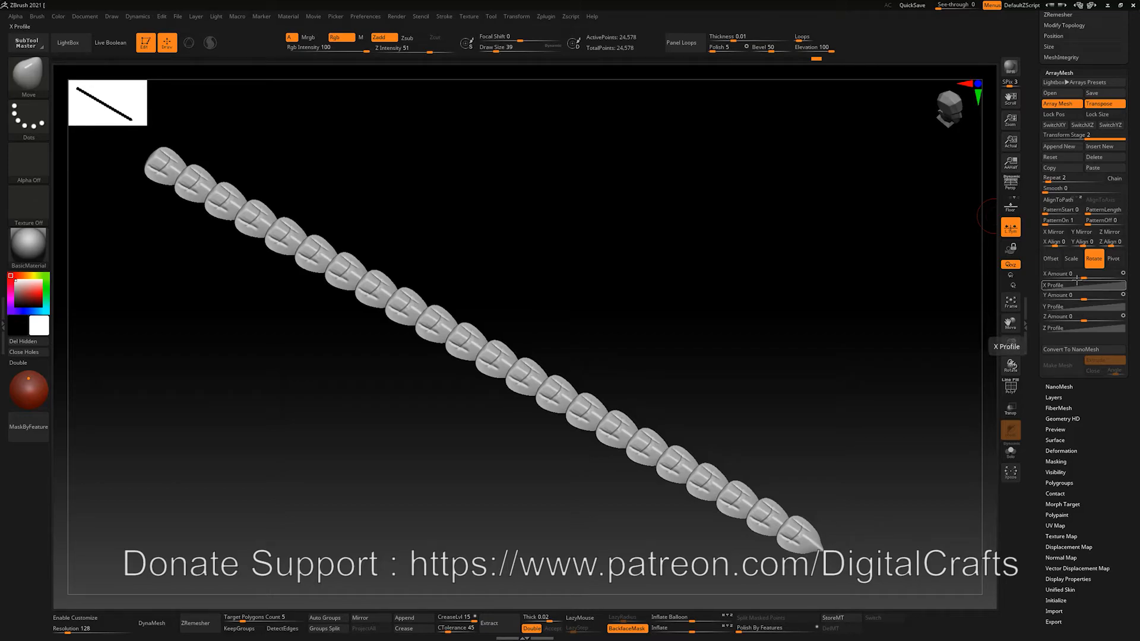
left_click_drag(1087, 274, 1117, 275)
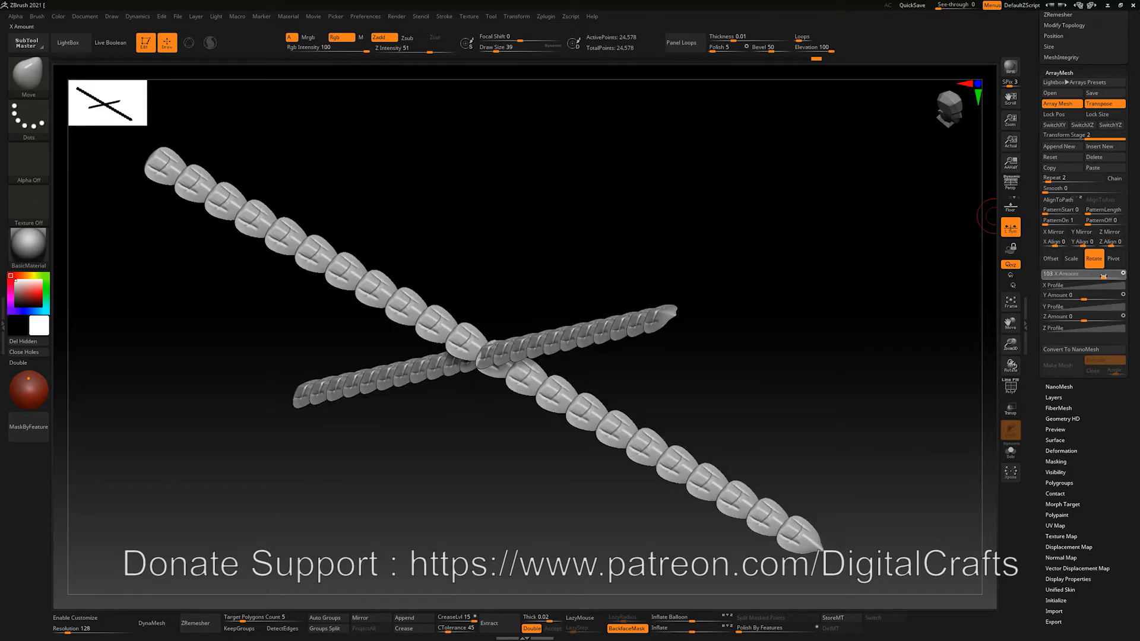
key("ctrl+z")
left_click(1052, 258)
left_click_drag(1084, 275, 1111, 278)
right_click_drag(720, 321, 739, 374, "ctrl")
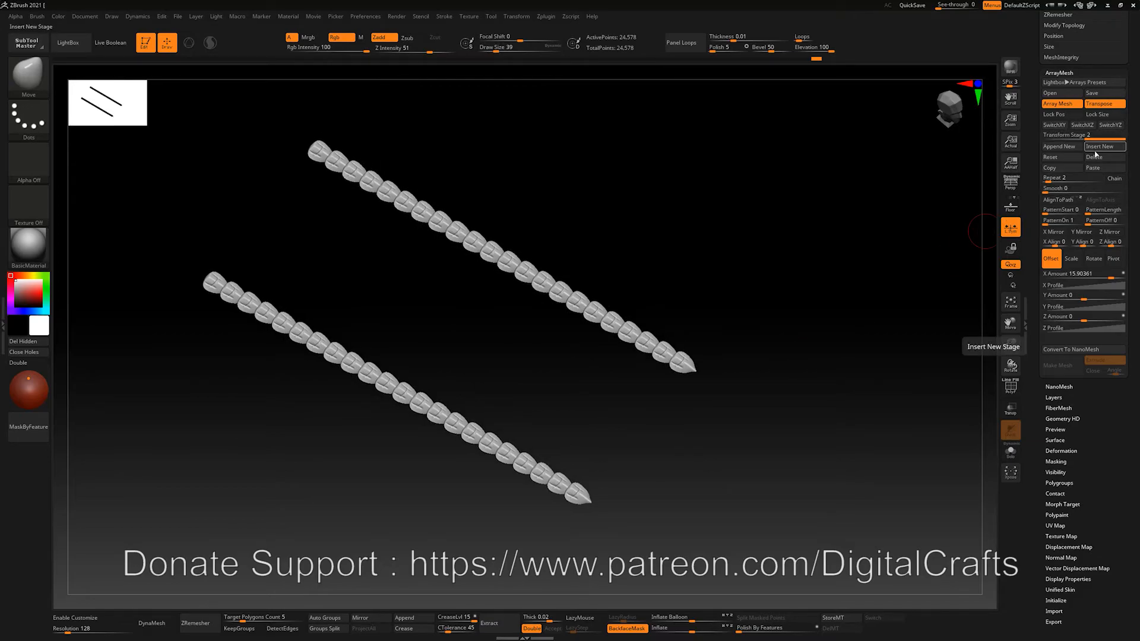
left_click_drag(1048, 178, 1063, 178)
right_click_drag(837, 191, 833, 220)
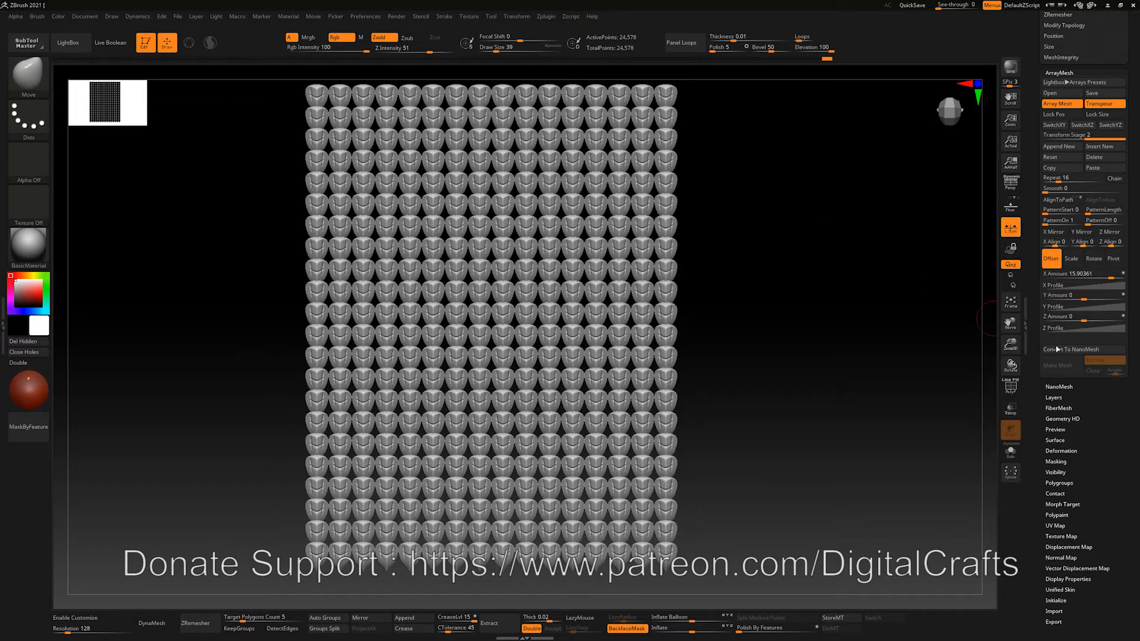
Delete lower subdivisions, convert the grid into a 352-instance NanoMesh, and show the NanoMesh settings
left_click(1056, 349)
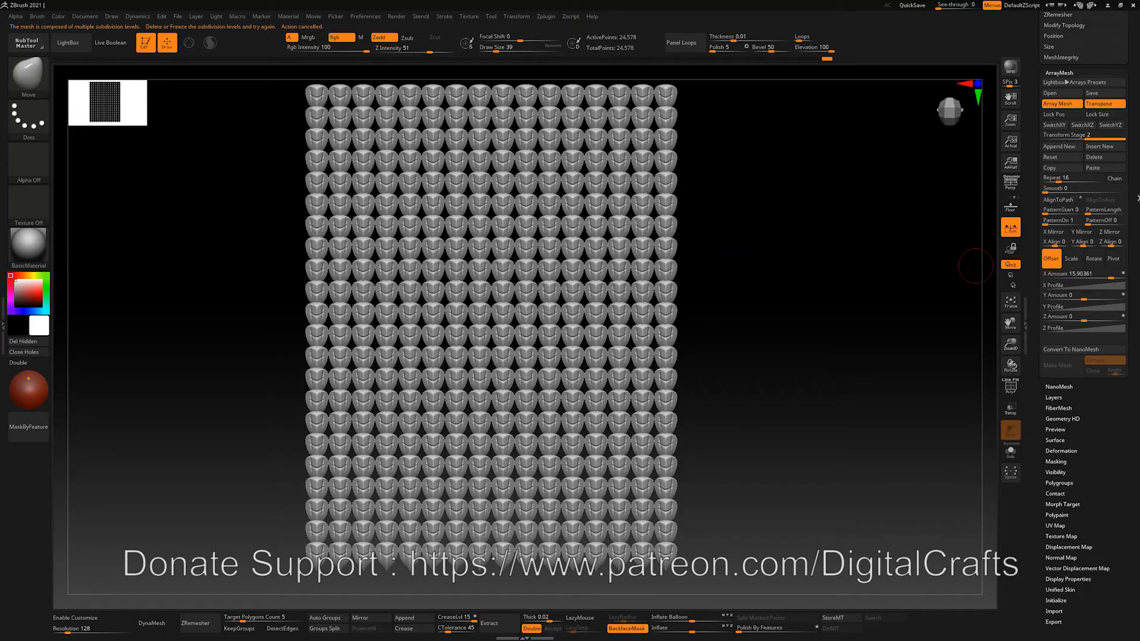
scroll(1080, 149, "up", 5)
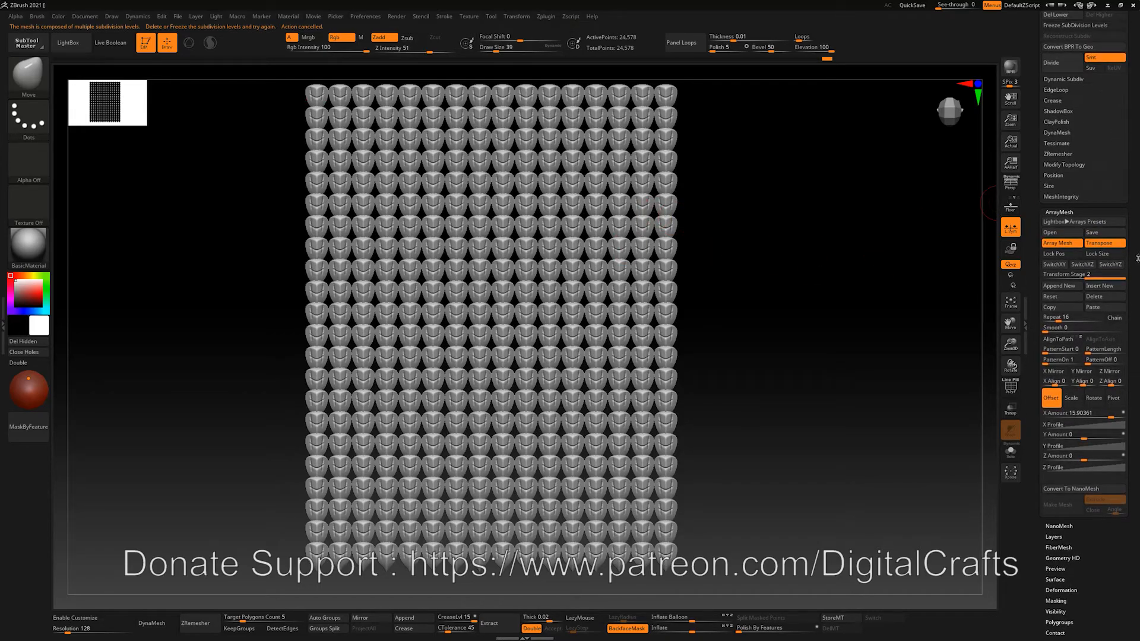
left_click(1054, 83)
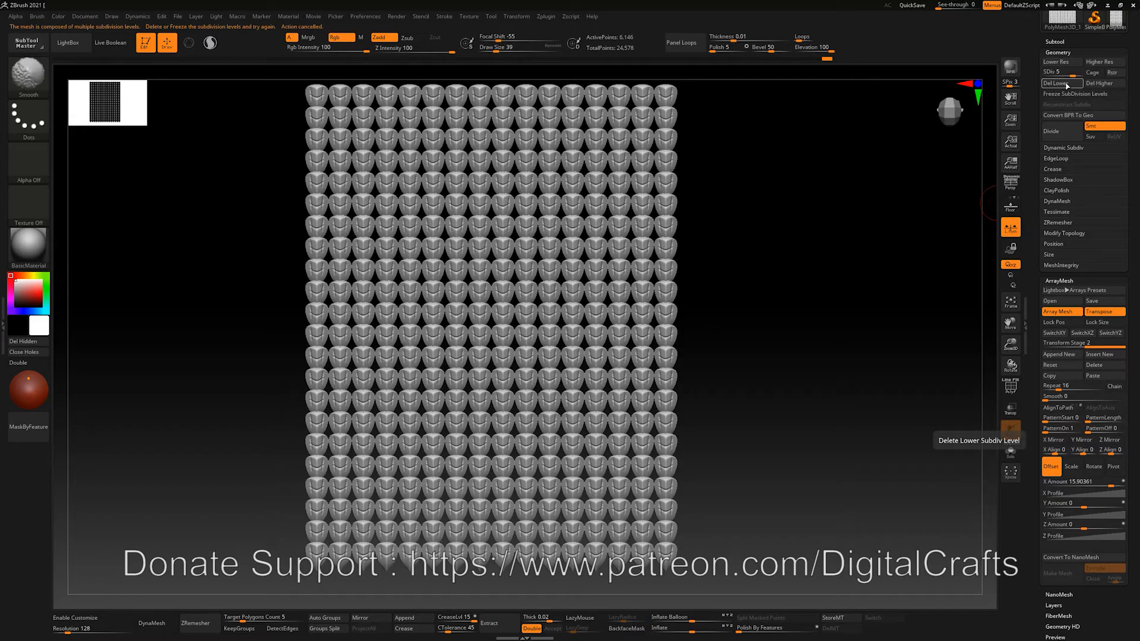
scroll(1063, 297, "down", 3)
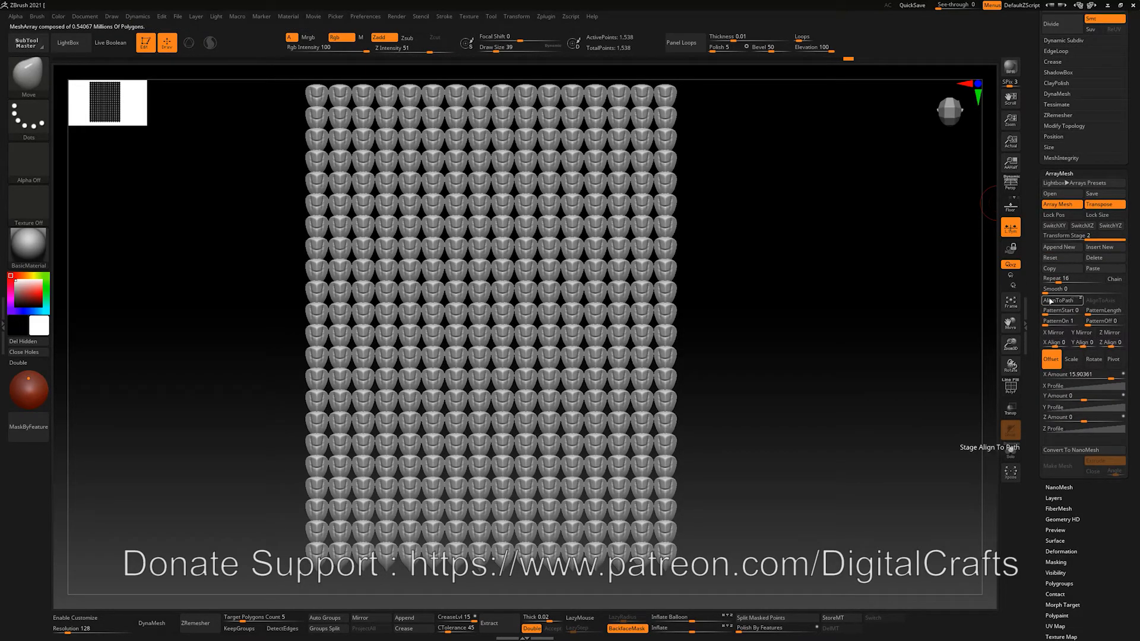
left_click(1069, 450)
scroll(1066, 452, "down", 2)
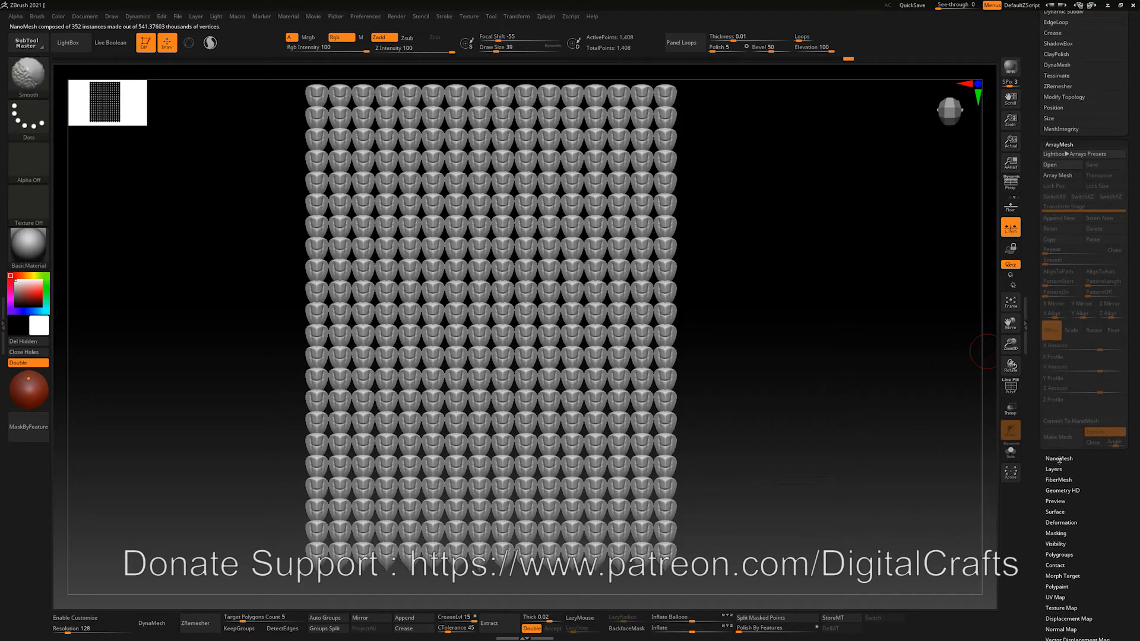
left_click(1059, 458)
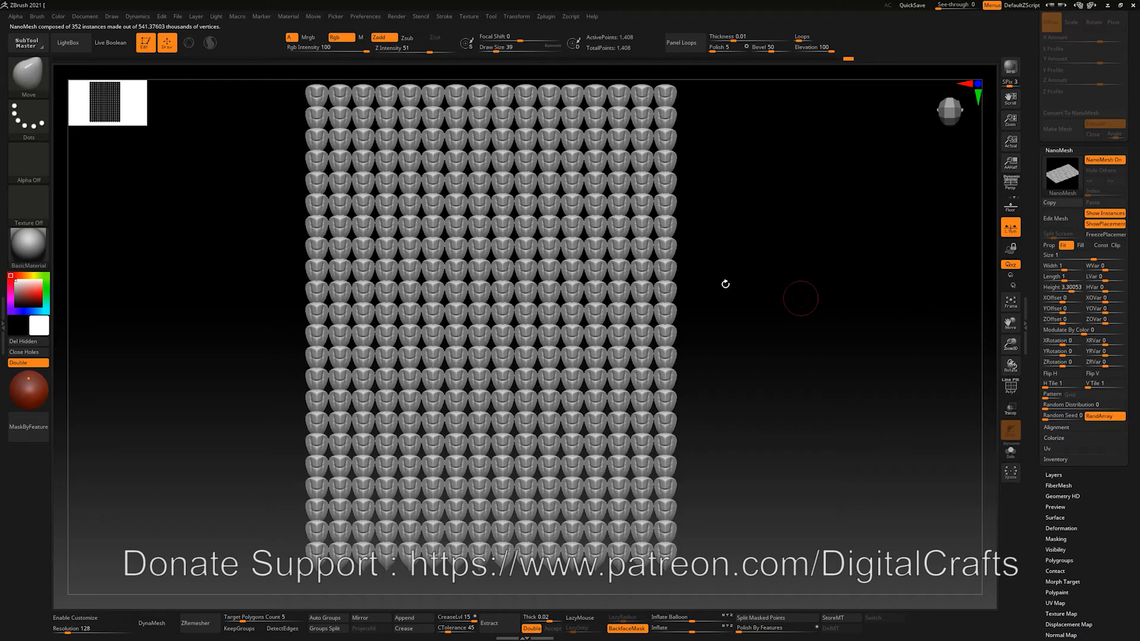
Turn on PolyFrame, then adjust NanoMesh XOffset and XVar and set X Rotation to 7
left_click_drag(899, 278, 903, 277, "alt")
mouse_move(778, 270)
left_mouse_down()
mouse_move(794, 269)
mouse_move(775, 271)
mouse_move(776, 221)
mouse_move(769, 247)
mouse_move(771, 238)
left_mouse_up()
mouse_move(768, 382)
left_mouse_down()
mouse_move(760, 391)
mouse_move(774, 404)
left_mouse_up()
key("shift+f")
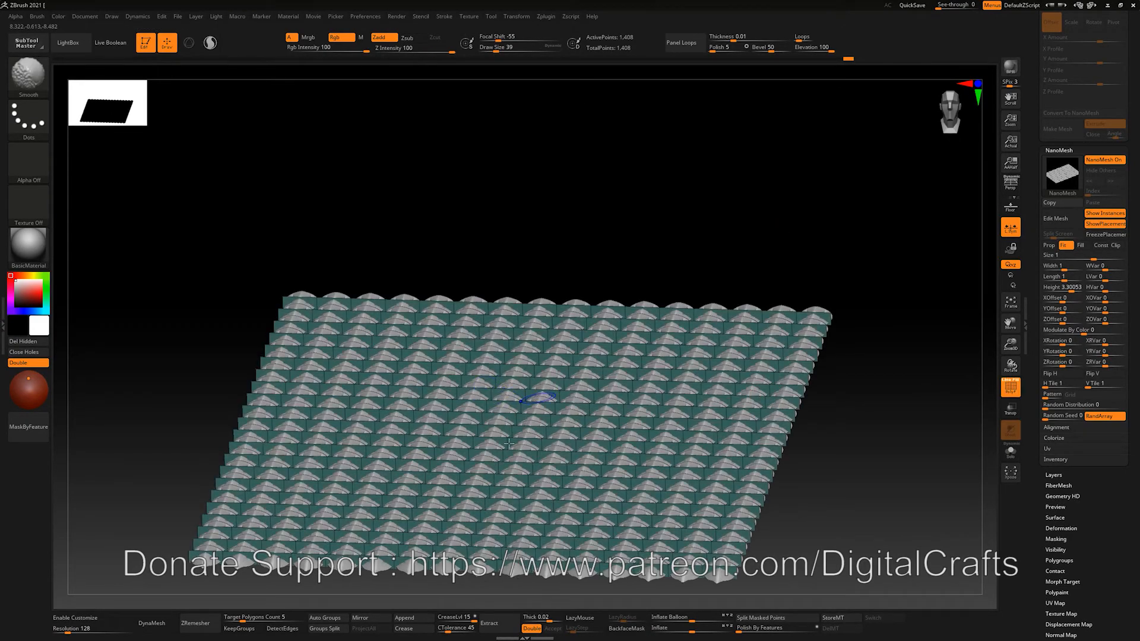
left_click_drag(565, 272, 550, 330)
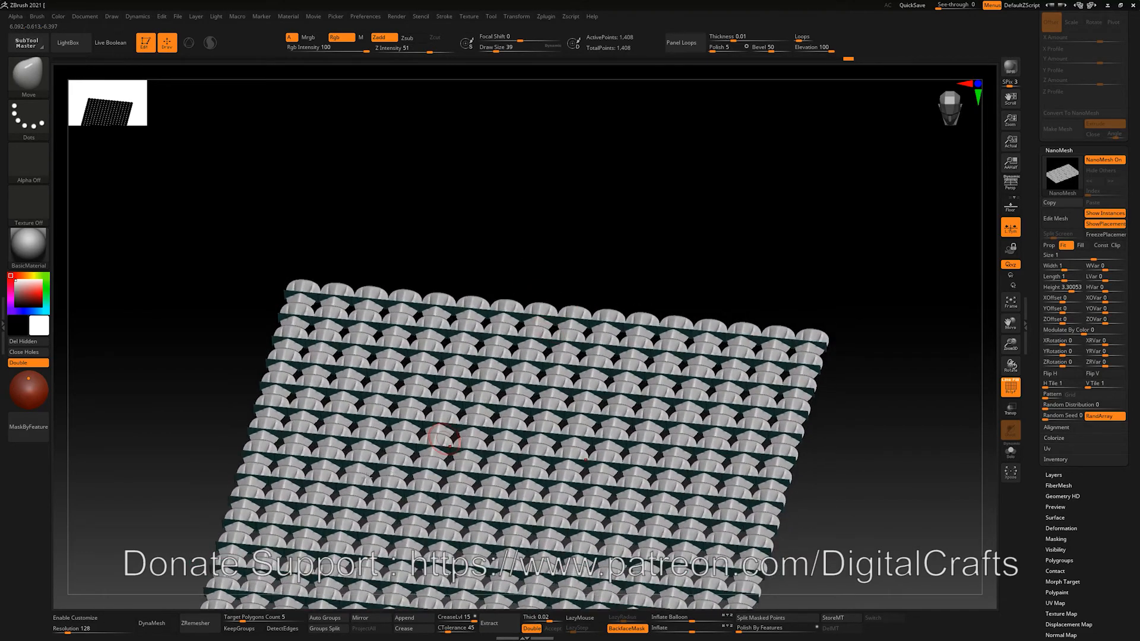
left_click_drag(902, 492, 985, 323)
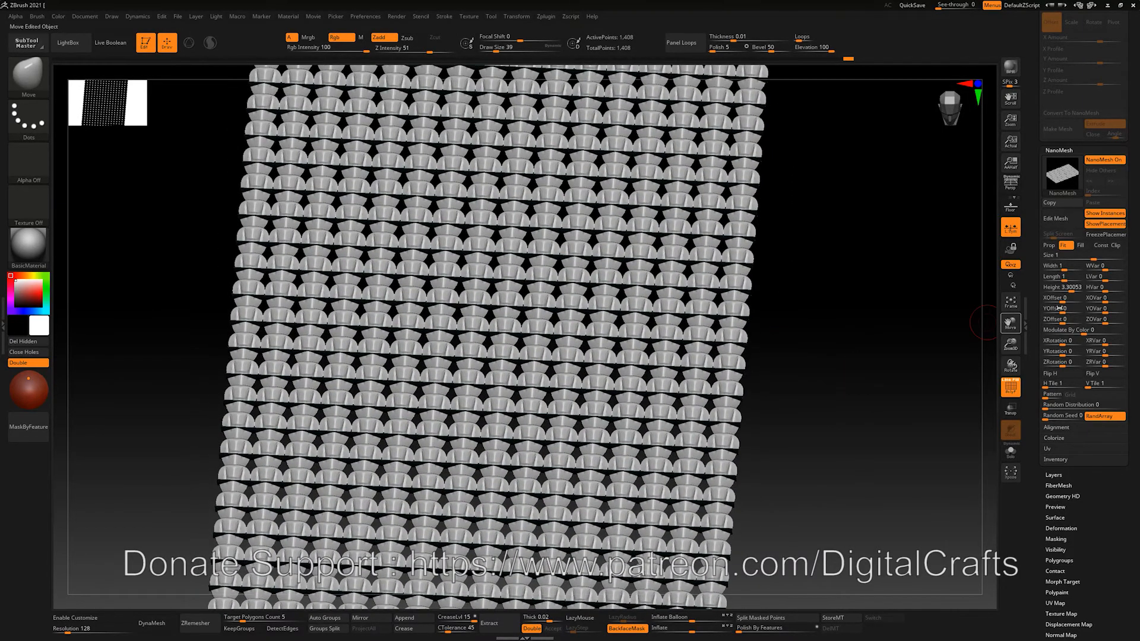
mouse_move(1063, 300)
left_mouse_down()
mouse_move(1114, 302)
mouse_move(1073, 298)
left_mouse_up()
mouse_move(1060, 342)
left_mouse_down()
mouse_move(1118, 344)
mouse_move(1065, 344)
left_mouse_up()
Set NanoMesh XRVar 2, YRotation 2, YRVar 3 and ZRVar 18, then return to the front view
left_click(1108, 344)
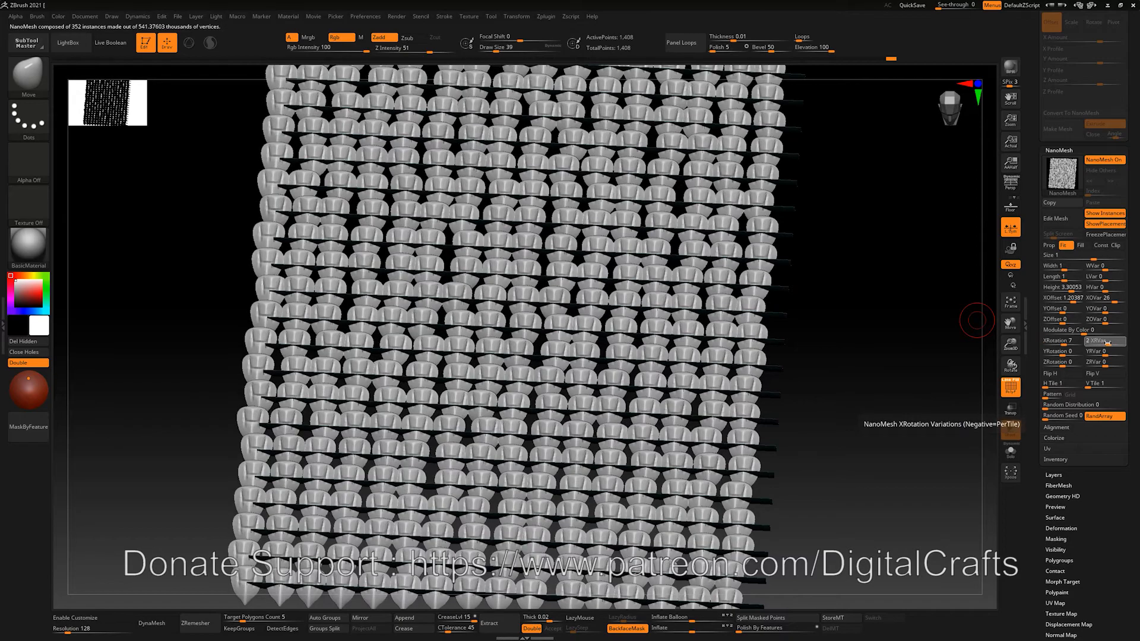
left_click_drag(1063, 354, 1109, 353)
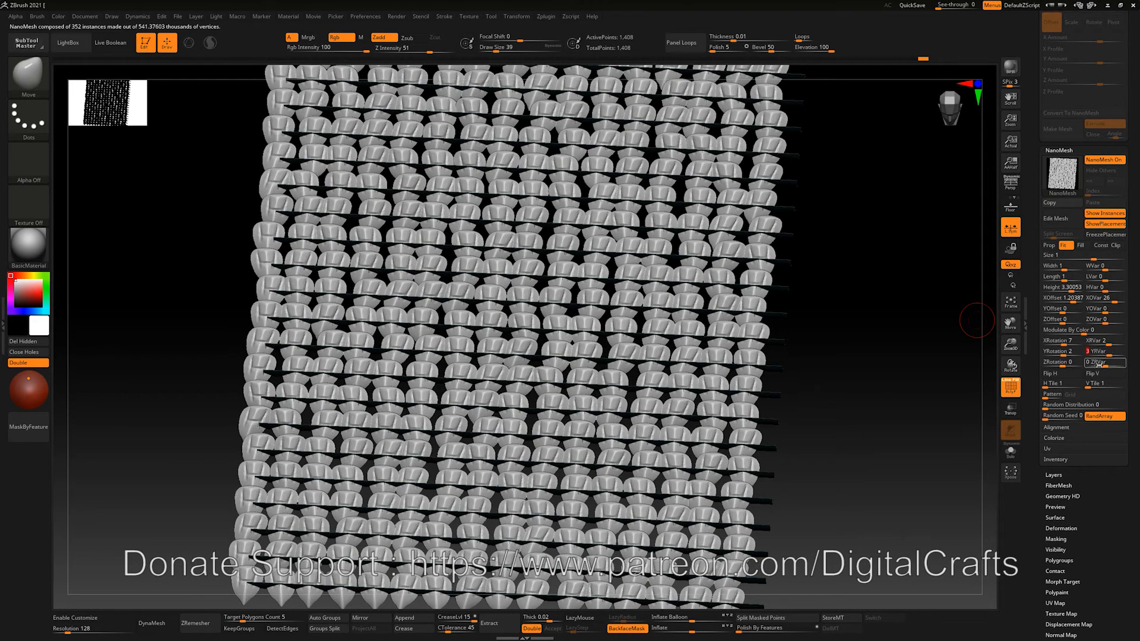
left_click_drag(1105, 362, 1113, 363)
left_click_drag(854, 386, 755, 407)
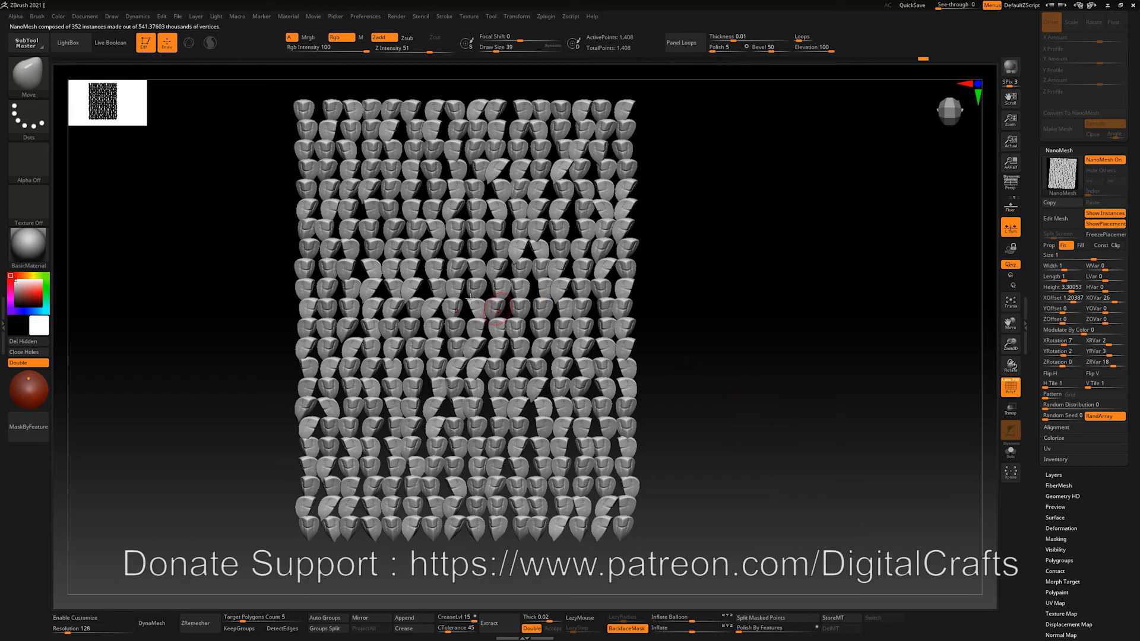
left_click_drag(695, 338, 742, 359)
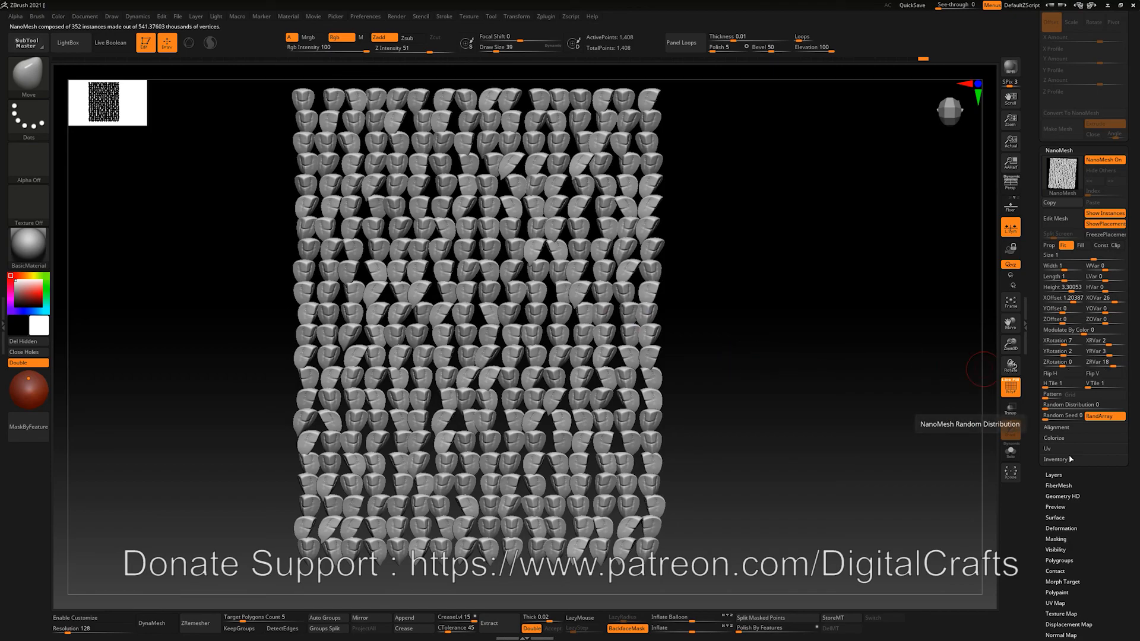